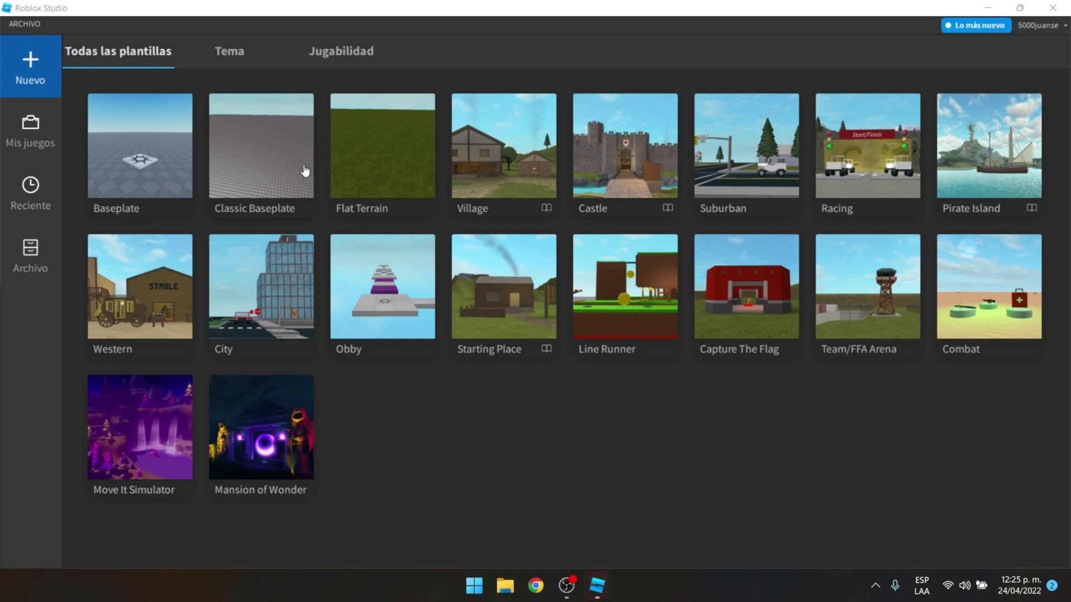
- Start a Flat Terrain place, close the ThreeDText and terrain editor panels, and launch Load Character
left_click(347, 173)
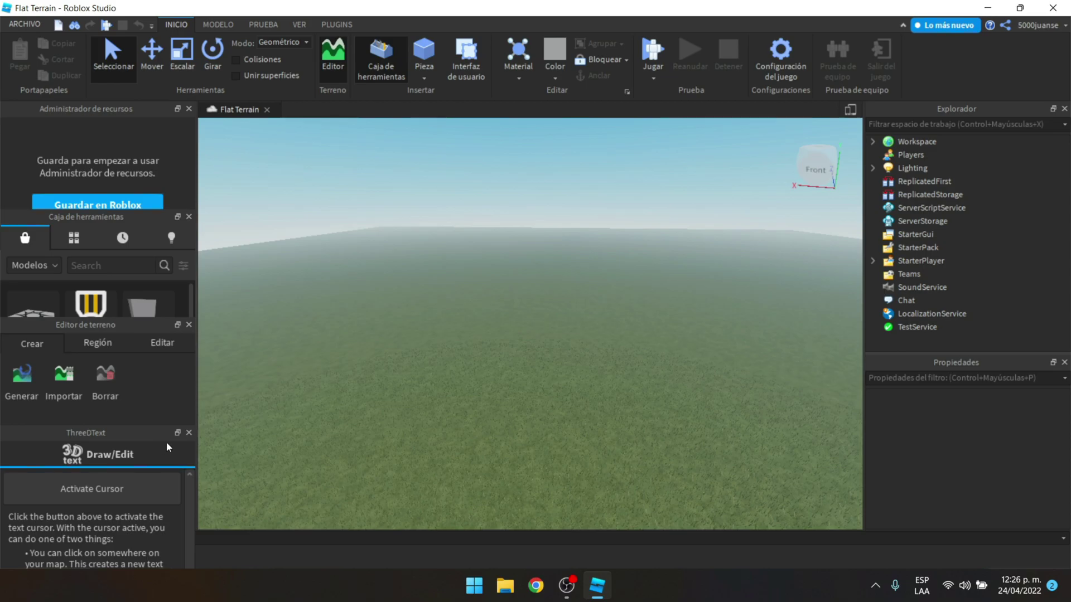
left_click(189, 433)
left_click(188, 397)
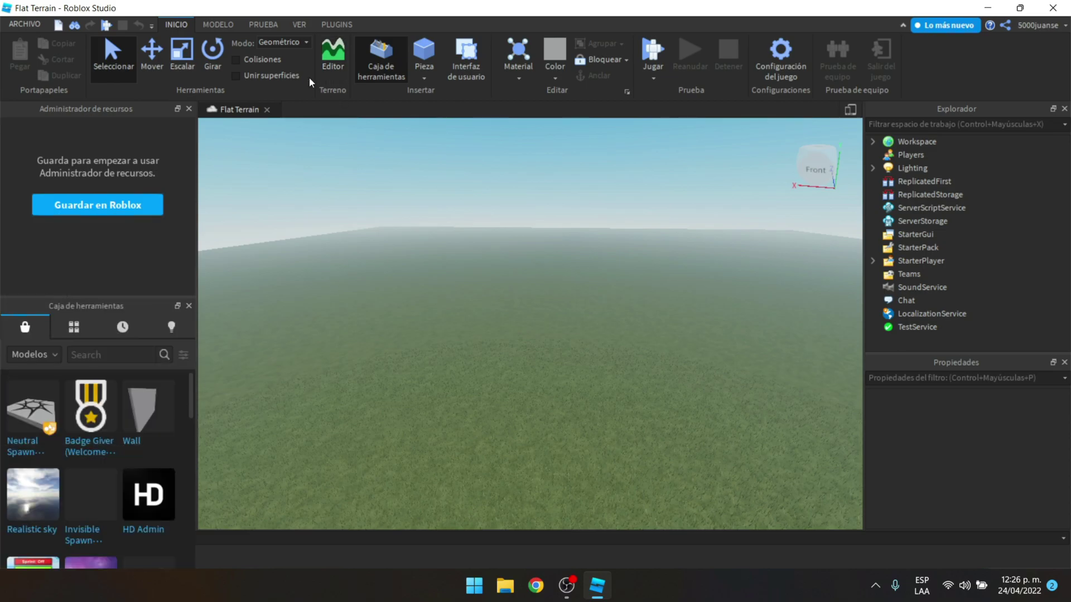
left_click(330, 28)
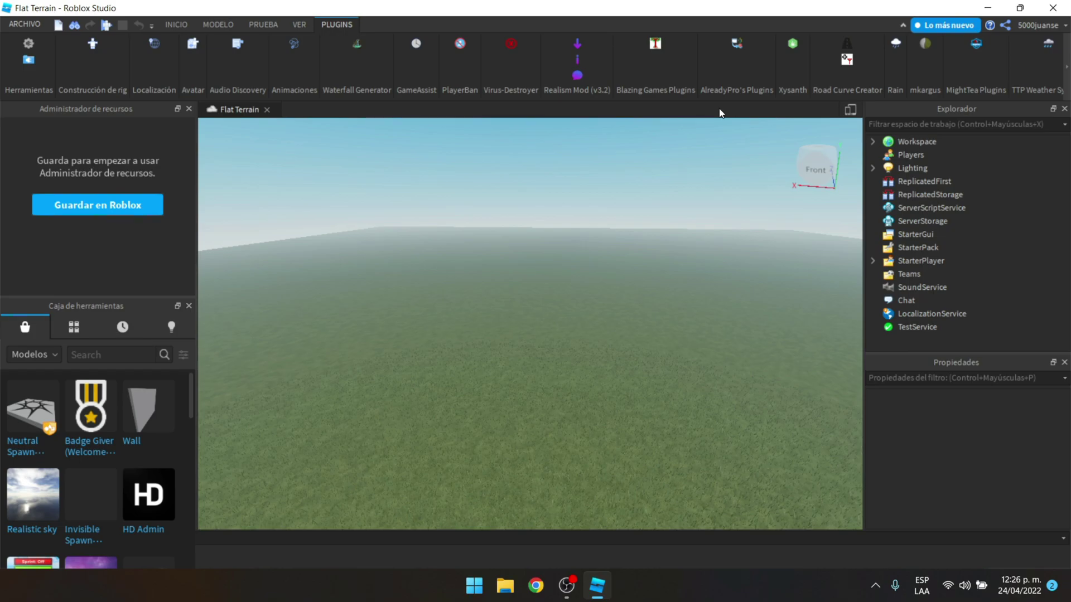
left_click(741, 45)
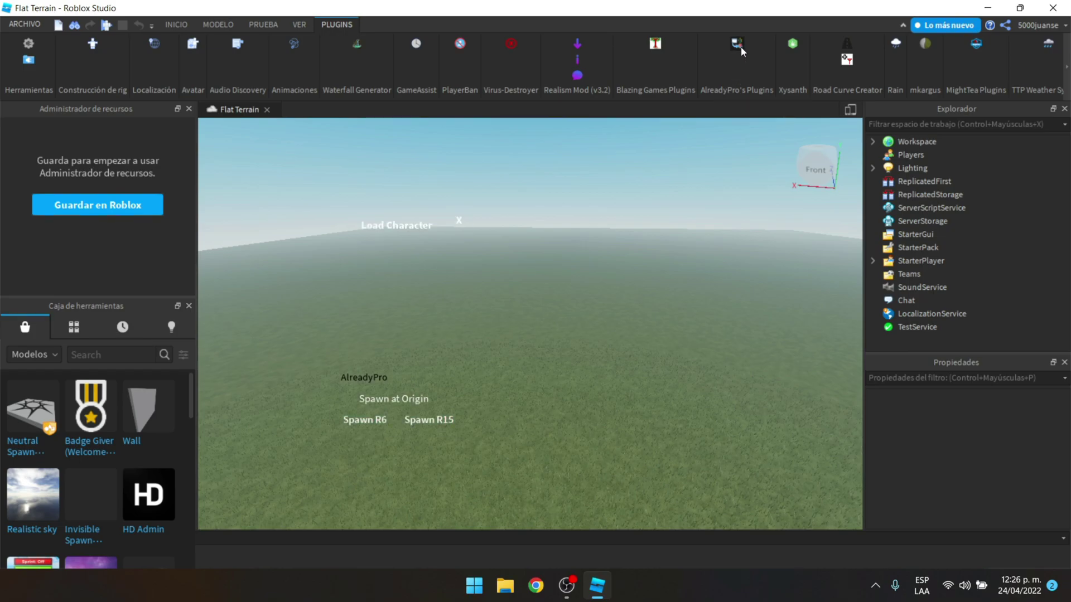
- Browse the plugin manager's available plugins, then close the manager
left_click(29, 44)
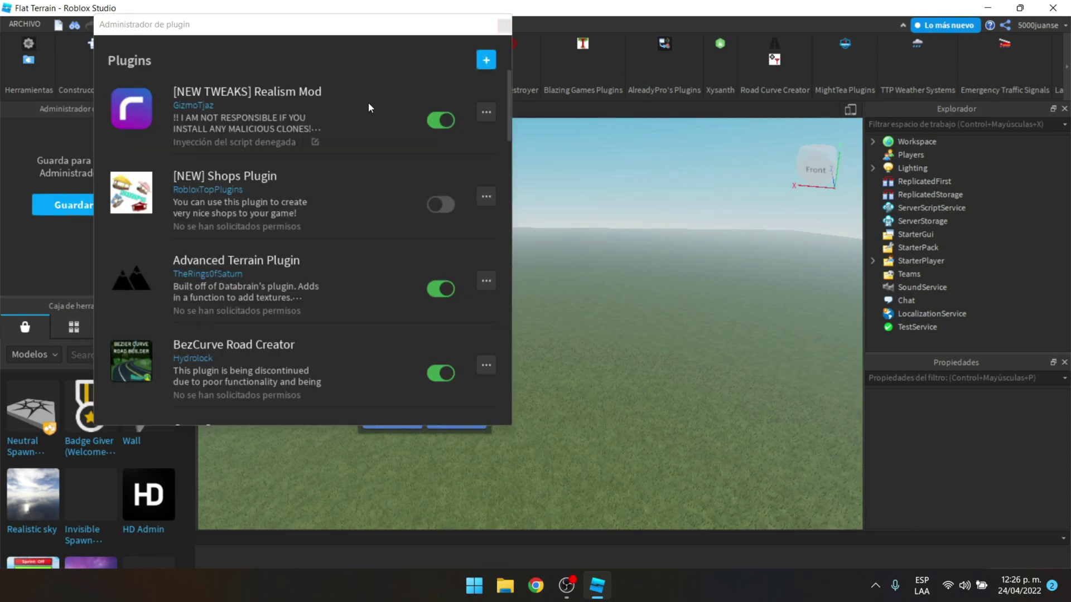
left_click(490, 63)
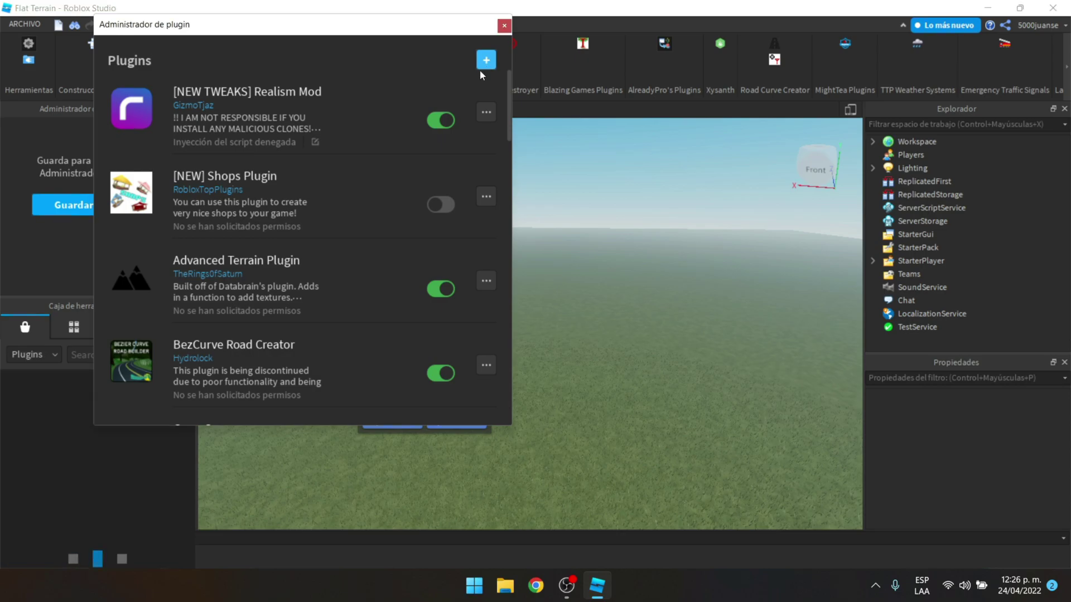
left_click_drag(279, 24, 557, 10)
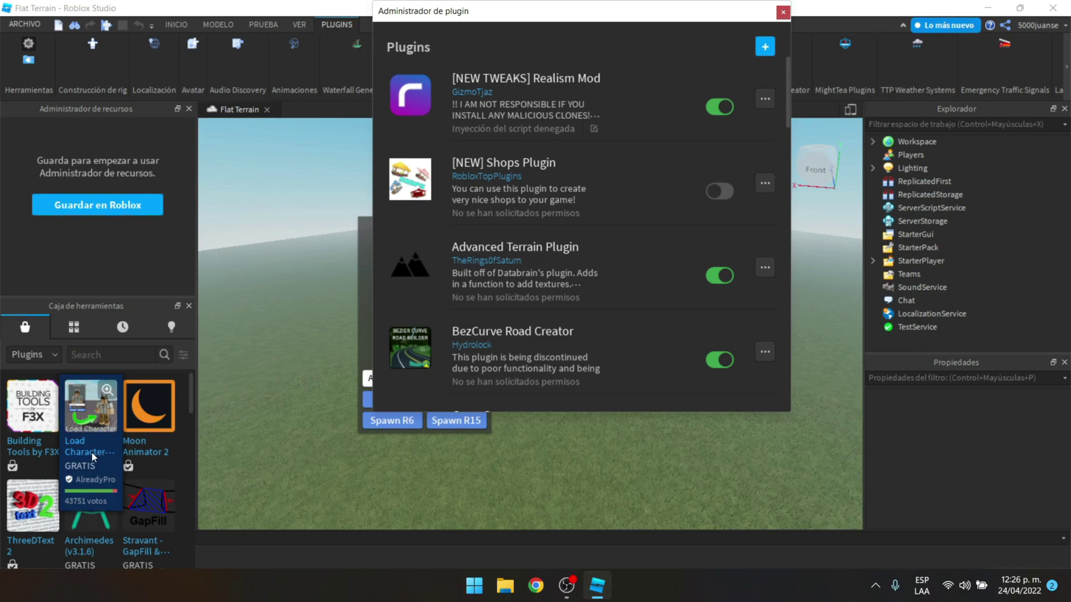
left_click(282, 397)
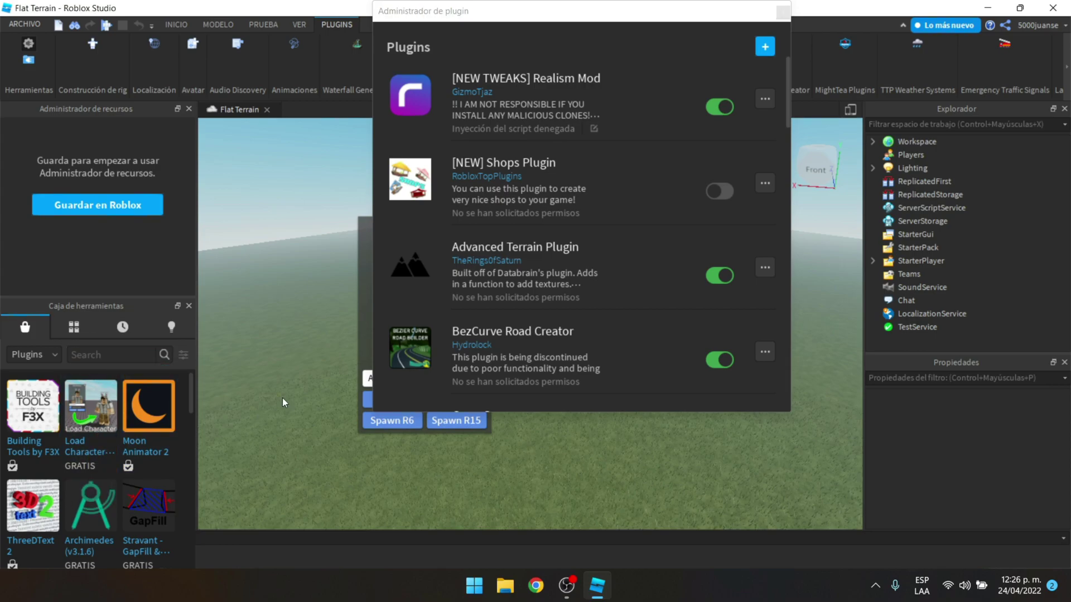
left_click(783, 11)
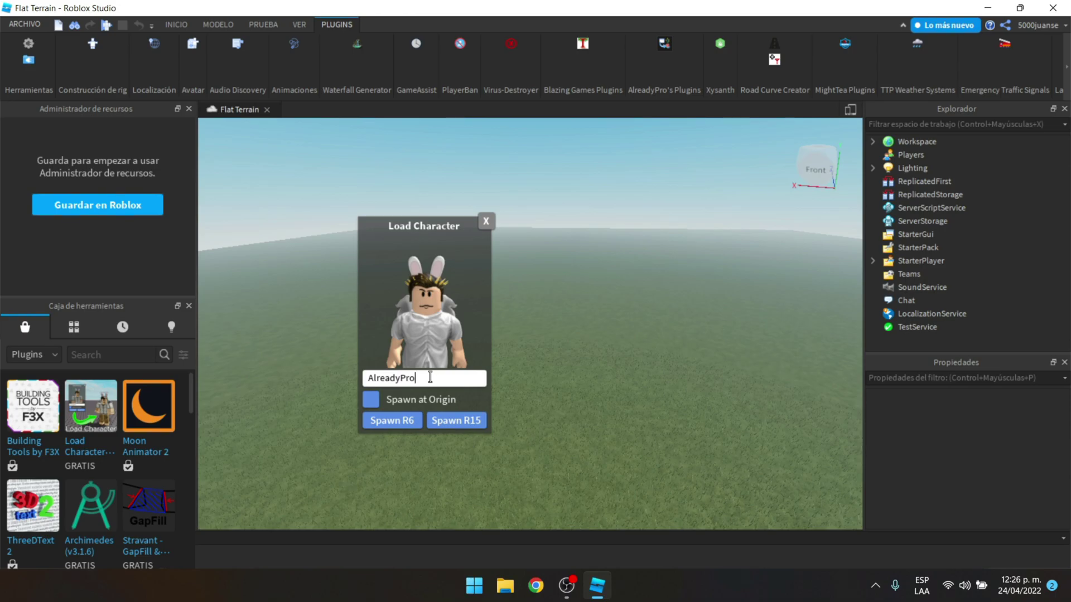
- Replace the name in Load Character with your Roblox username and spawn the avatar as R15
left_click_drag(430, 377, 358, 374)
type("50")
type("00juanse")
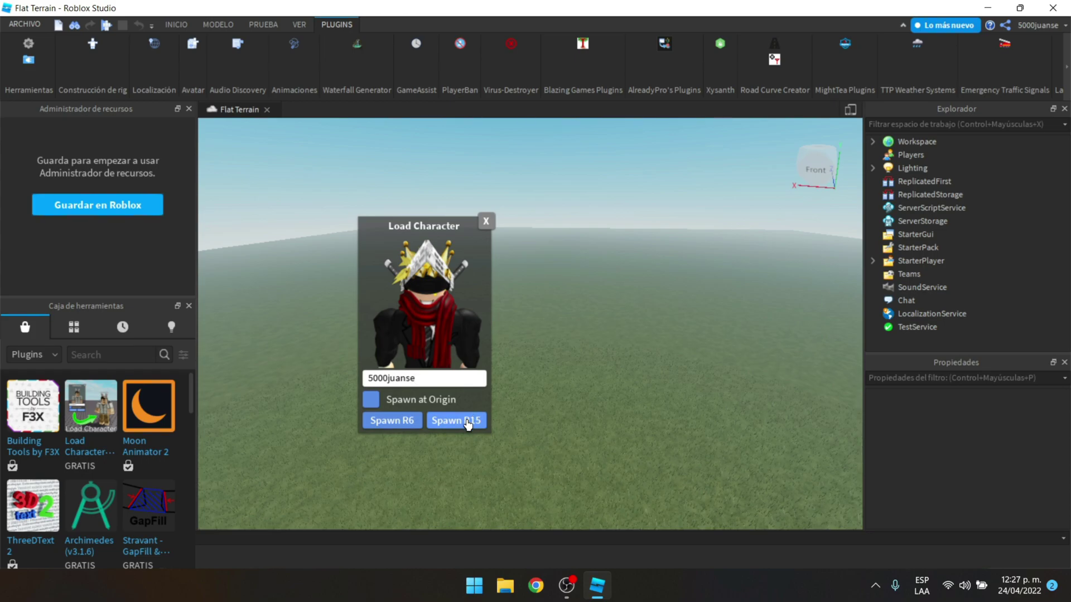
left_click(486, 223)
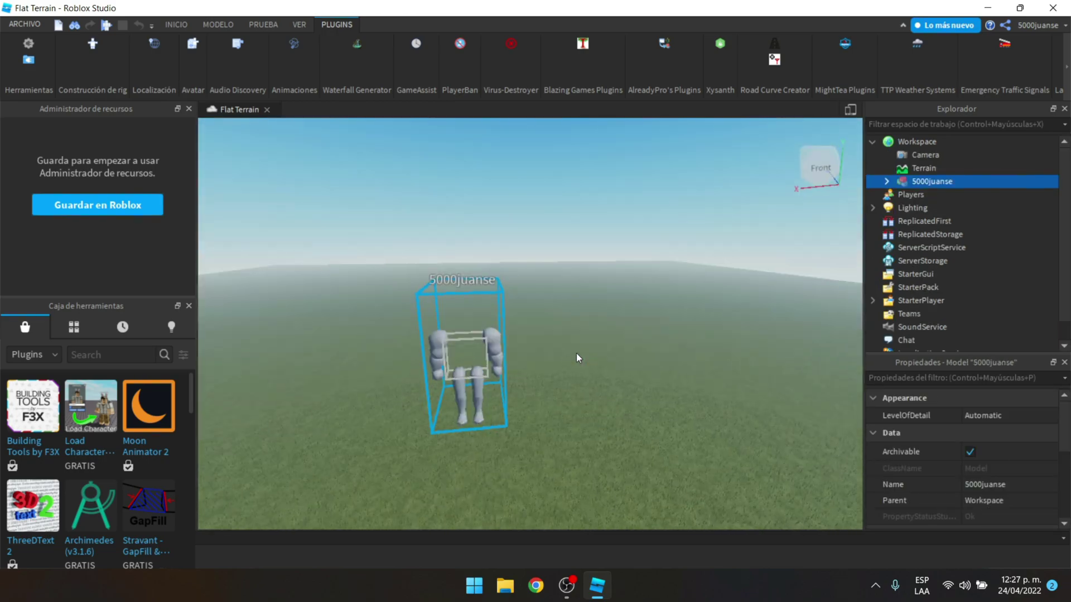
- Focus and frame the camera on the spawned avatar
scroll(496, 380, "down", 5)
key("f")
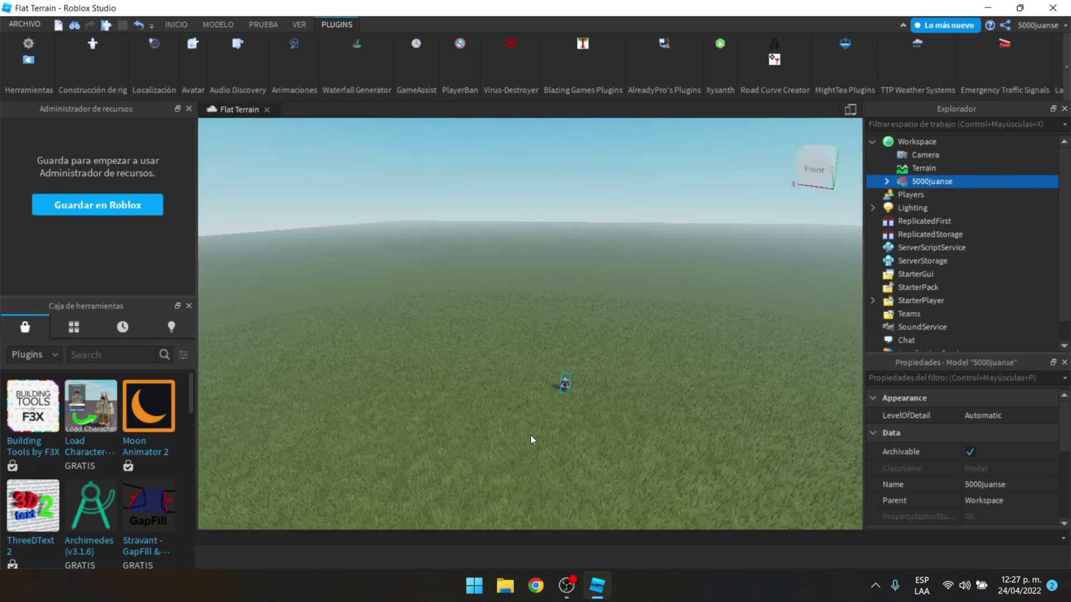
left_click(531, 440)
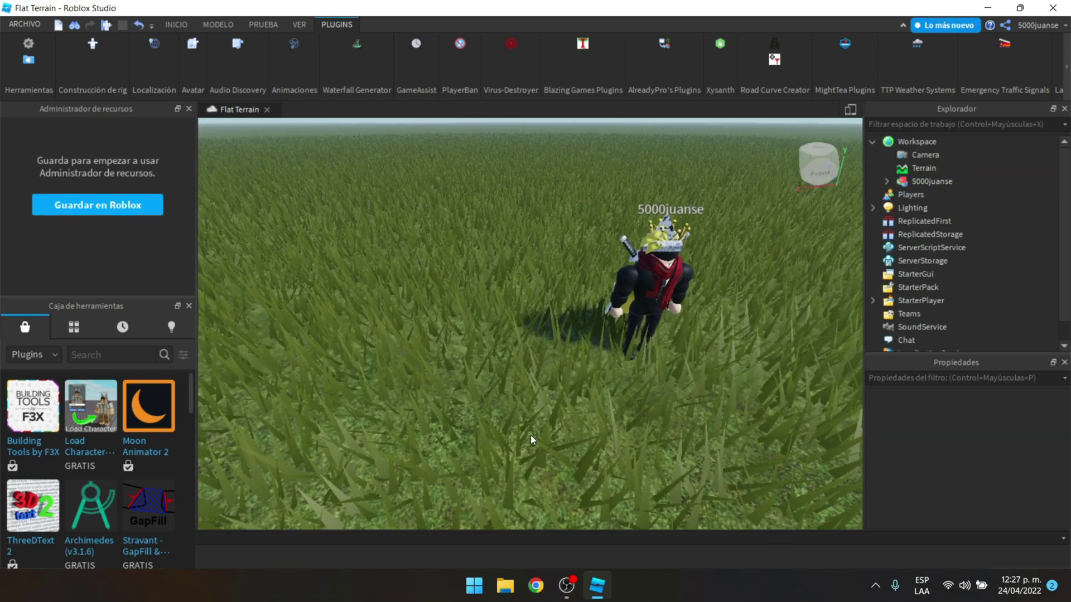
key("d")
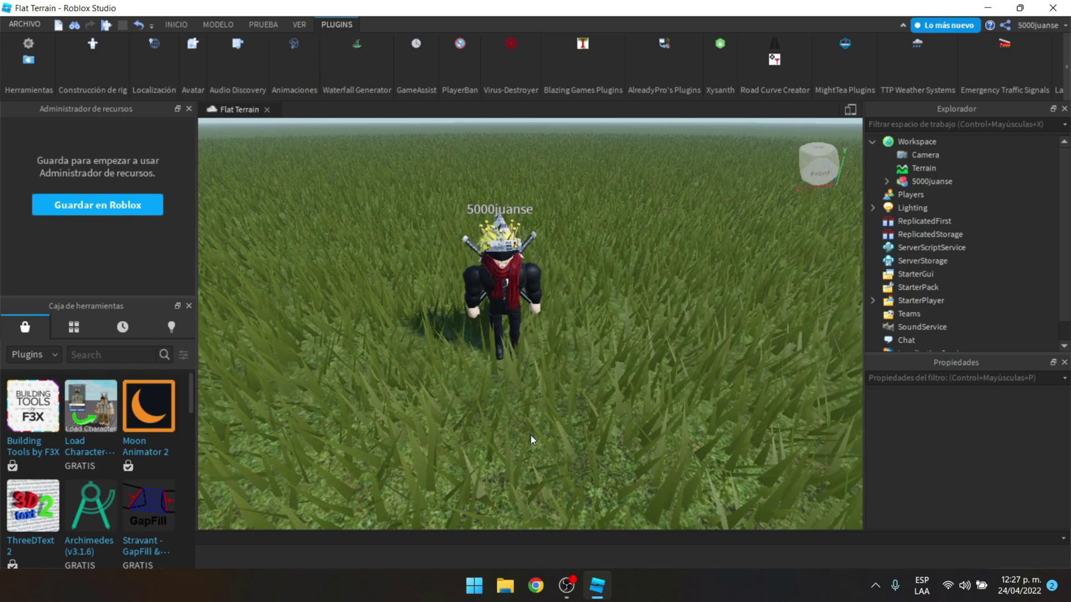
key("a")
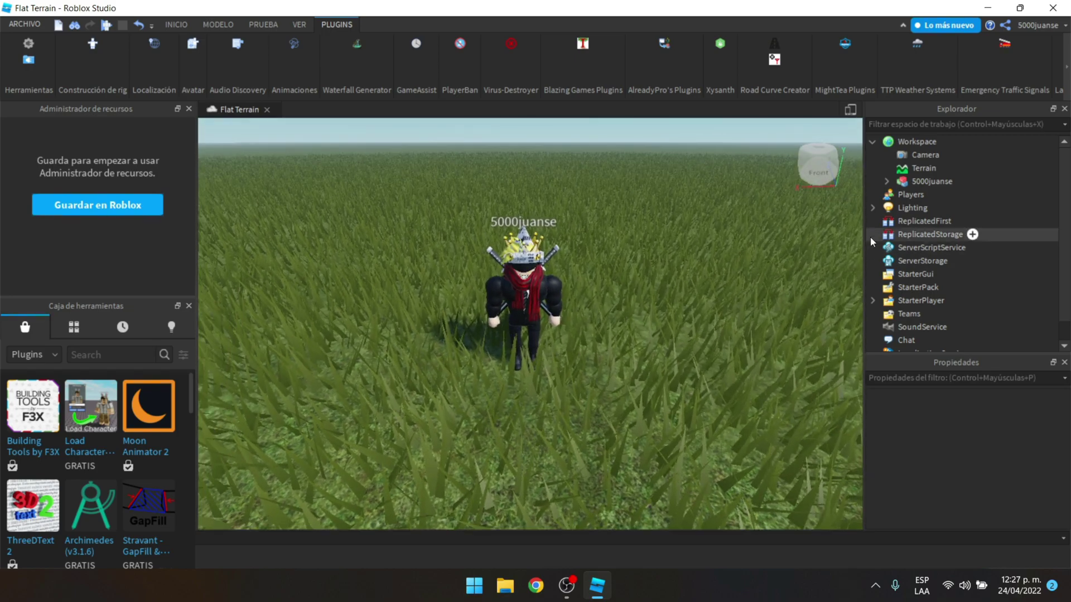
- Inspect the avatar model's parts list, then orbit the view to face the character
left_click(887, 182)
scroll(909, 199, "down", 3)
scroll(945, 289, "down", 3)
scroll(927, 293, "up", 3)
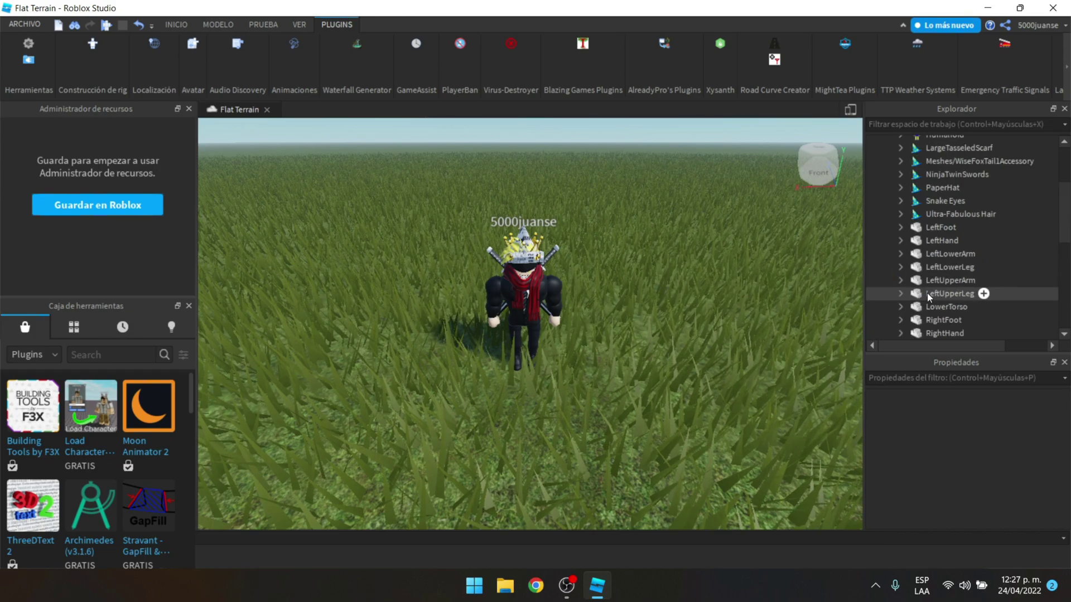
scroll(902, 203, "up", 5)
left_click(887, 181)
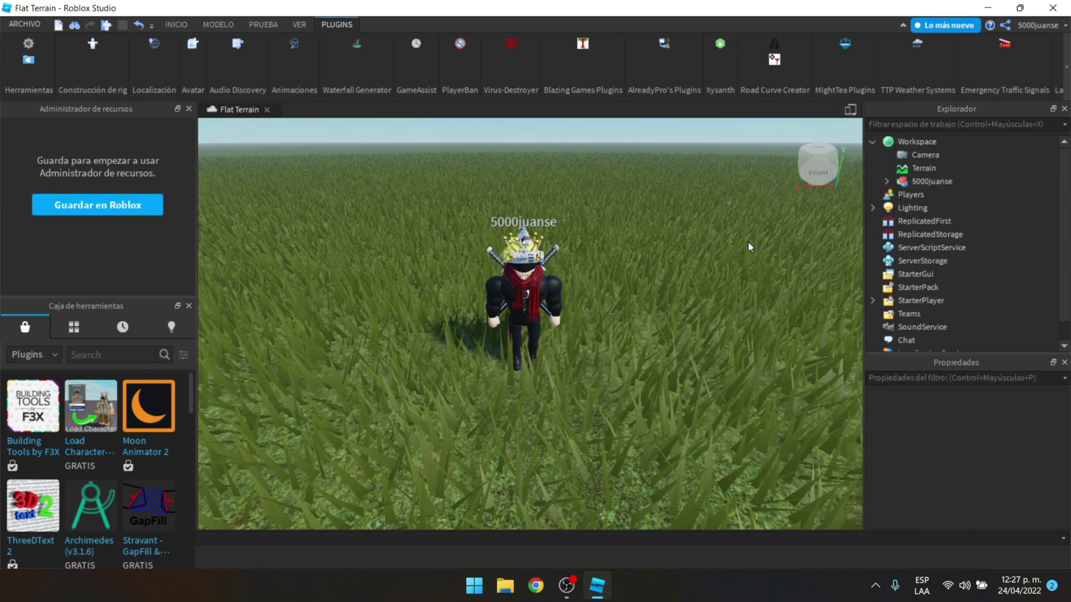
right_click_drag(748, 242, 725, 246)
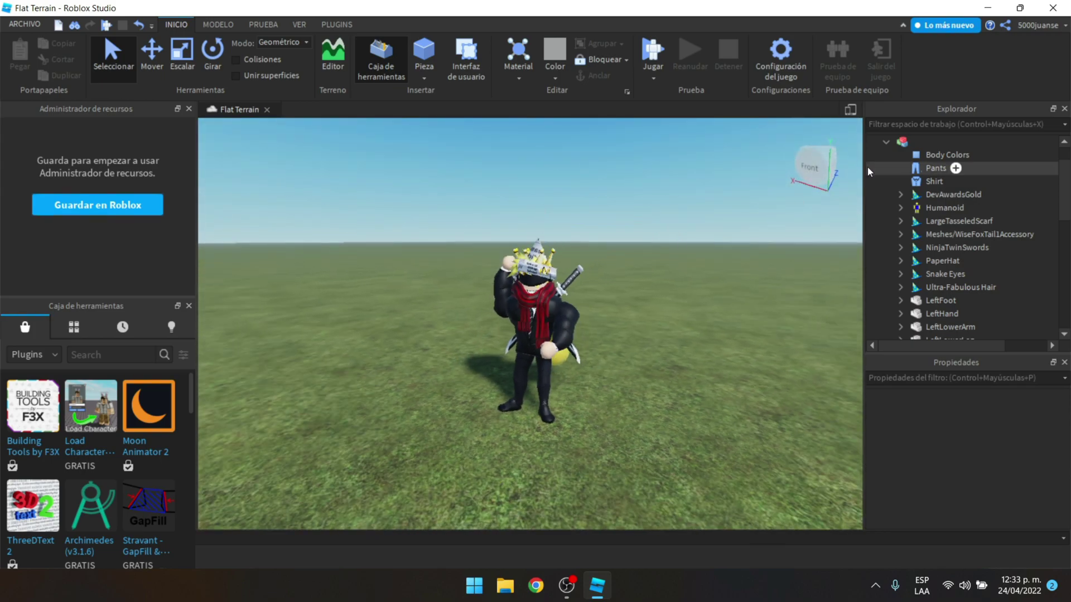
- Select the avatar model and start exporting it to a file
scroll(893, 179, "up", 1)
left_click(887, 179)
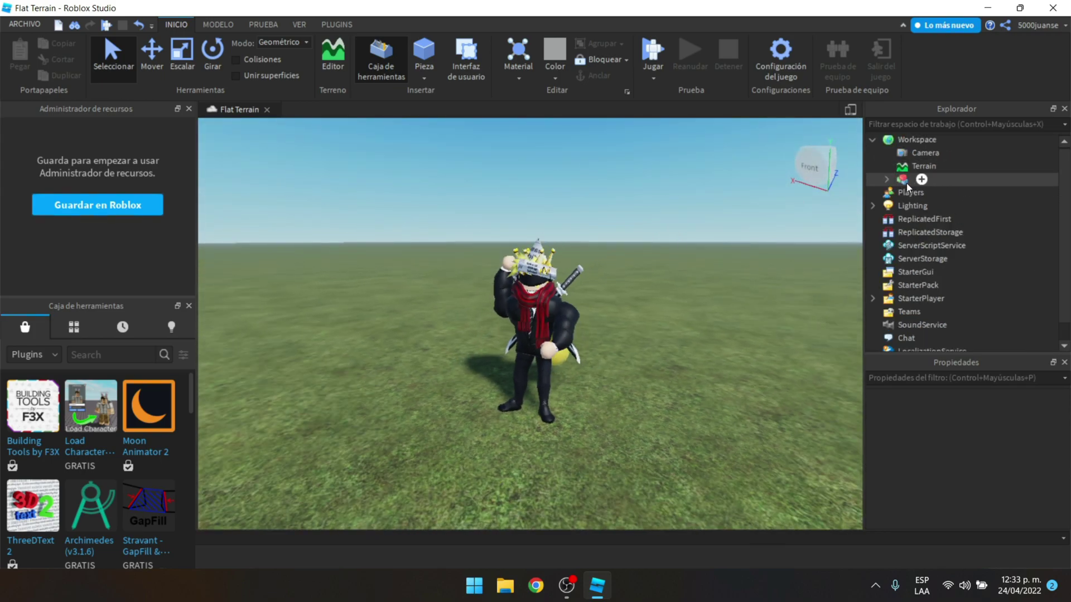
left_click(904, 179)
right_click(904, 181)
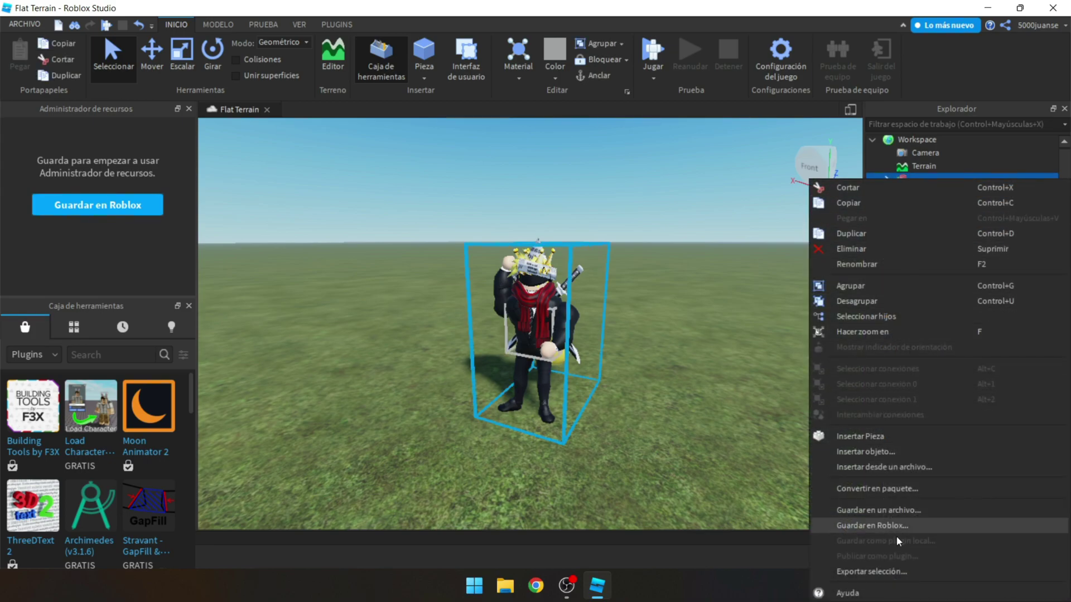
left_click(889, 577)
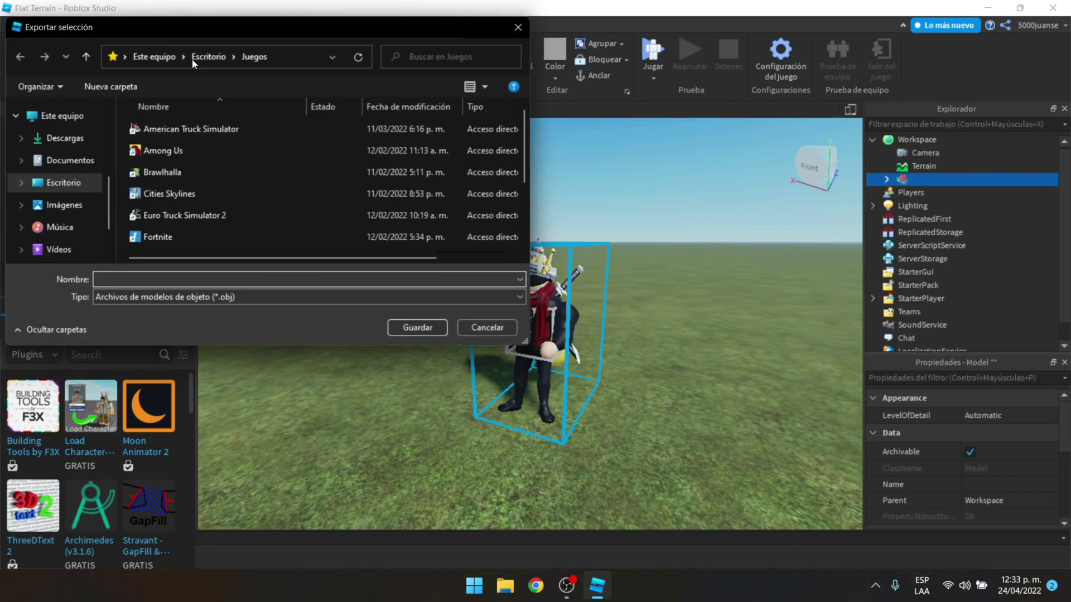
left_click_drag(223, 26, 257, 25)
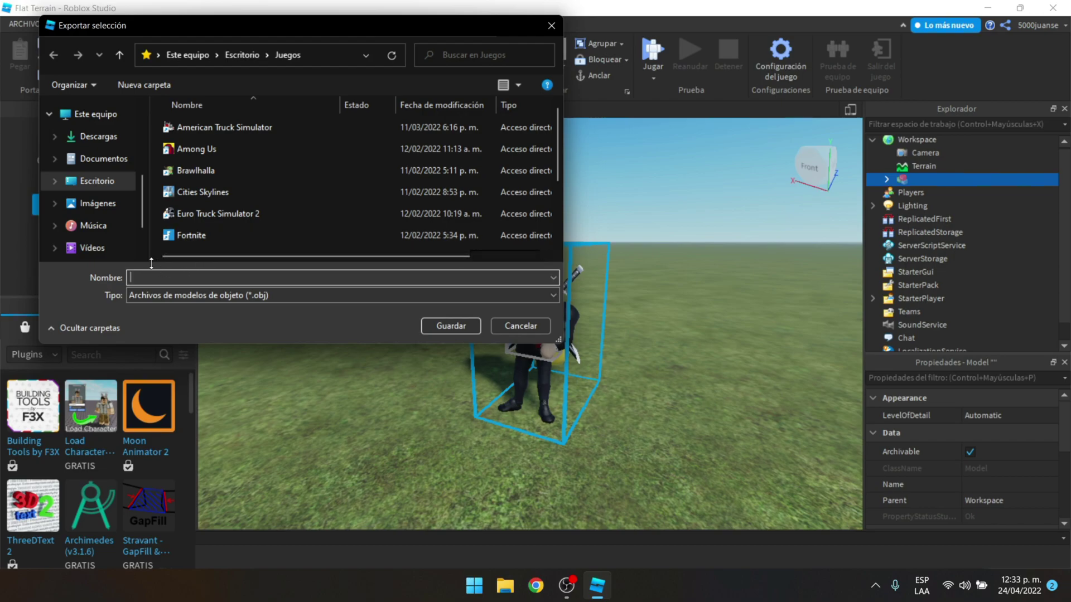
- Save the exported avatar into the Imágenes > Blender folder and deselect the model
left_click(104, 159)
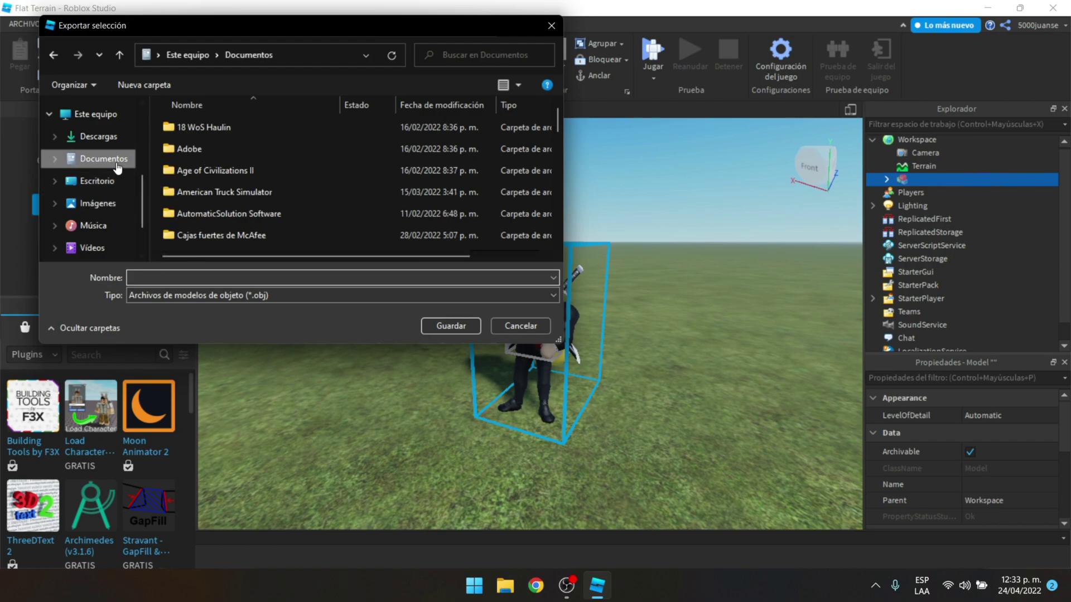
scroll(239, 192, "down", 3)
scroll(236, 186, "down", 2)
scroll(256, 184, "up", 1)
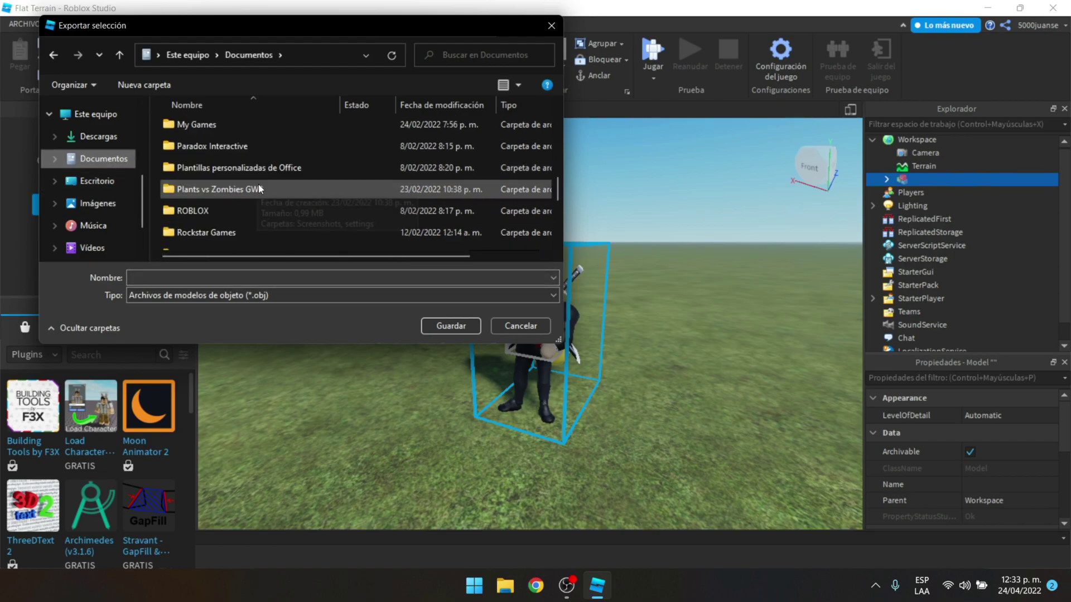
scroll(259, 189, "down", 2)
scroll(259, 189, "down", 1)
left_click(98, 203)
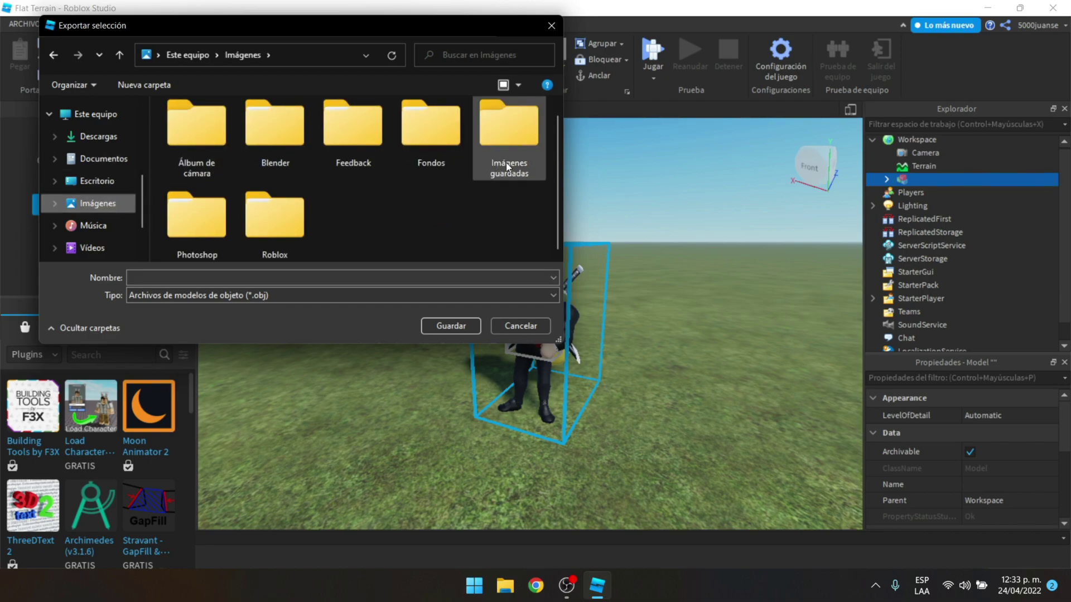
left_click(294, 153)
double_click(294, 152)
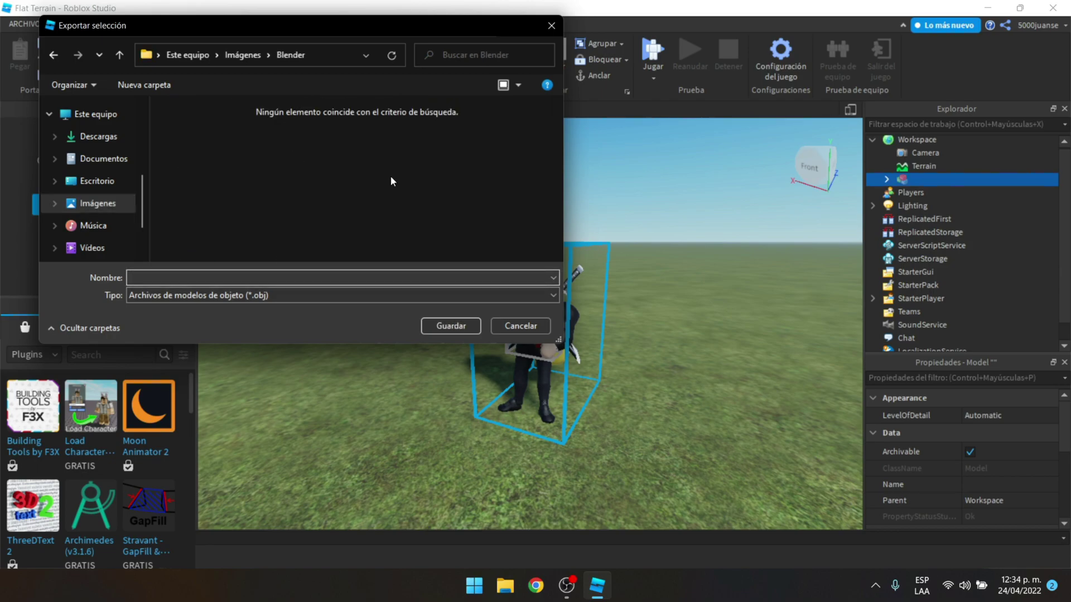
type("Lala")
key("Return")
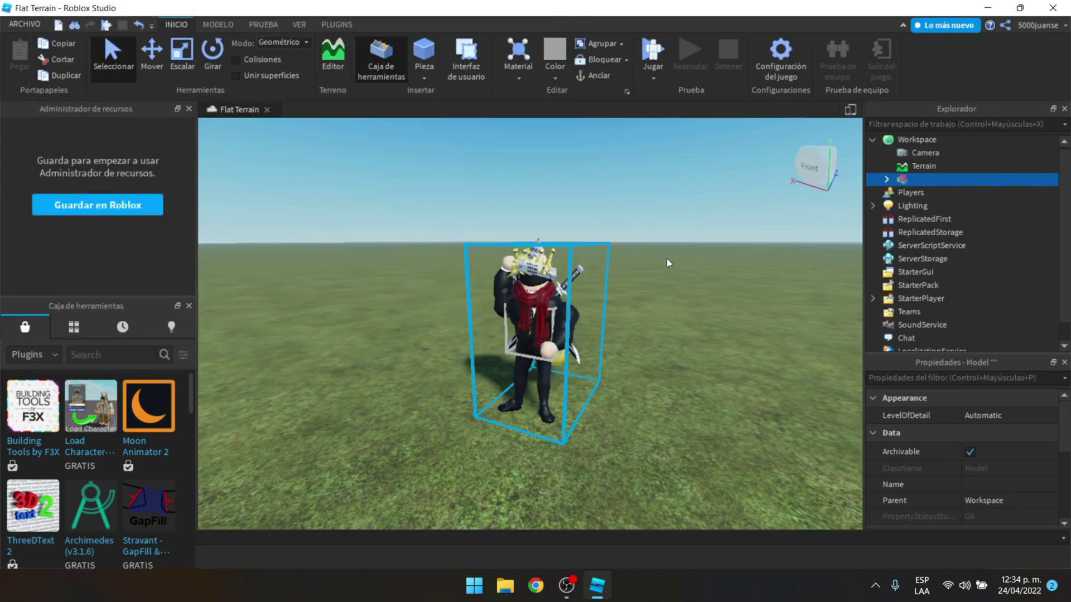
left_click(674, 279)
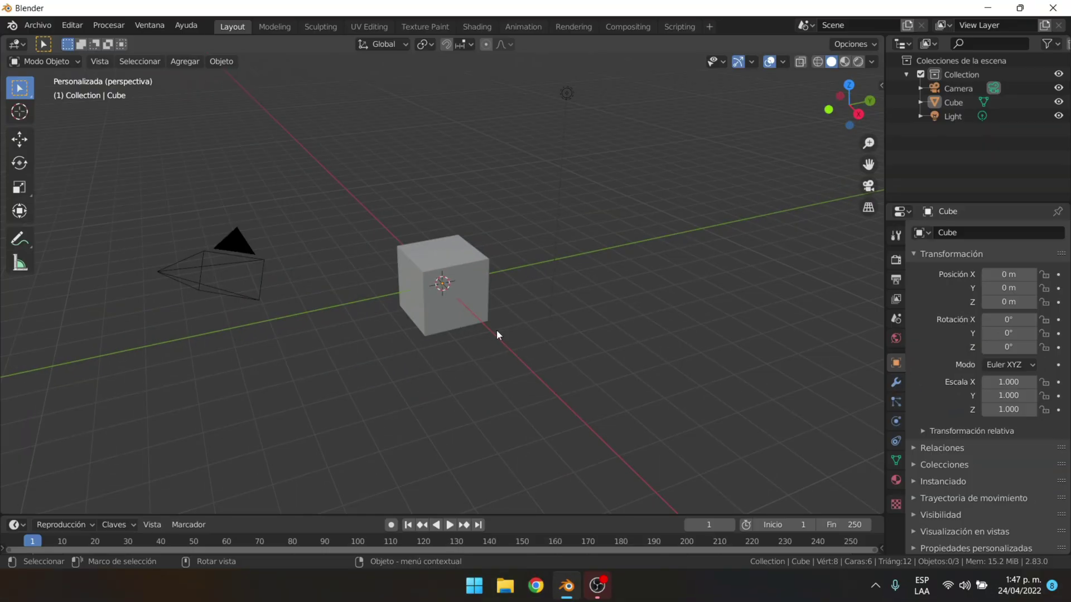
- Delete Blender's default cube and bring up the Archivo > Importar format list
left_click(470, 321)
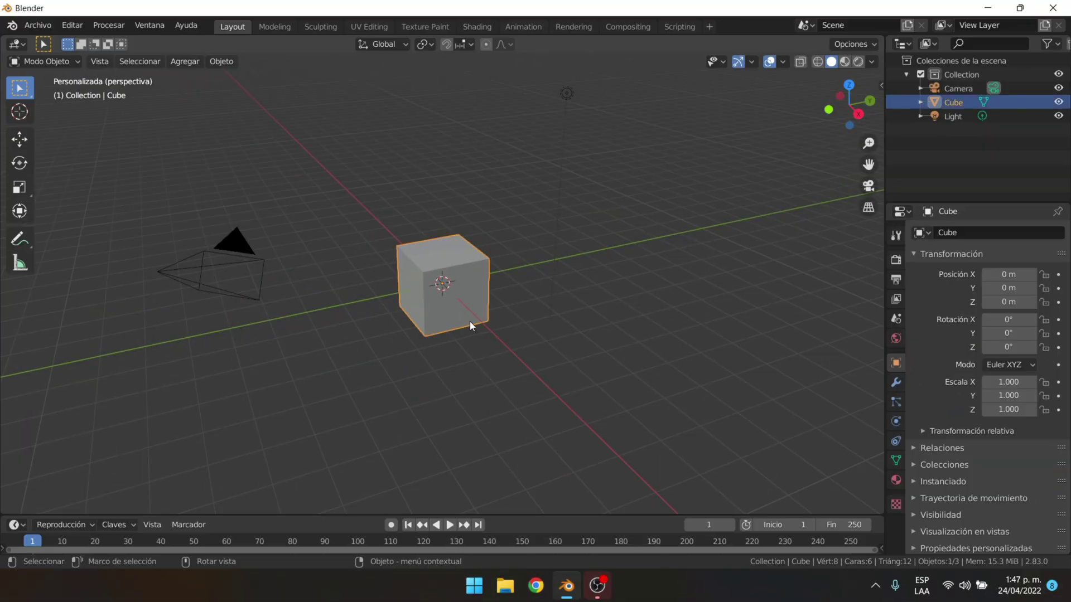
right_click(958, 106)
left_click(894, 107)
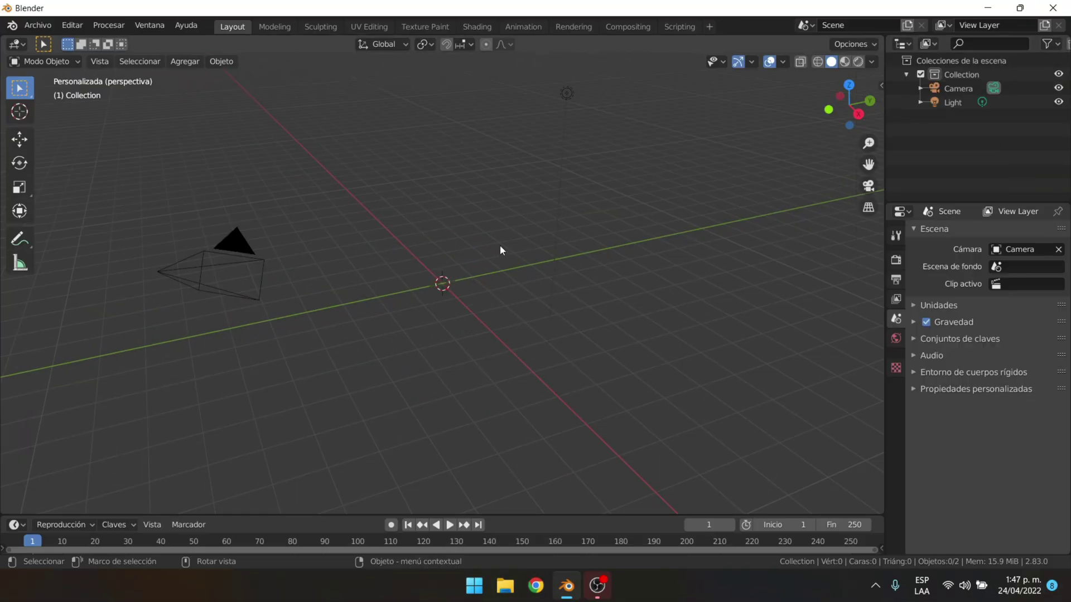
mouse_move(500, 246)
middle_mouse_down()
mouse_move(367, 253)
mouse_move(178, 148)
middle_mouse_up()
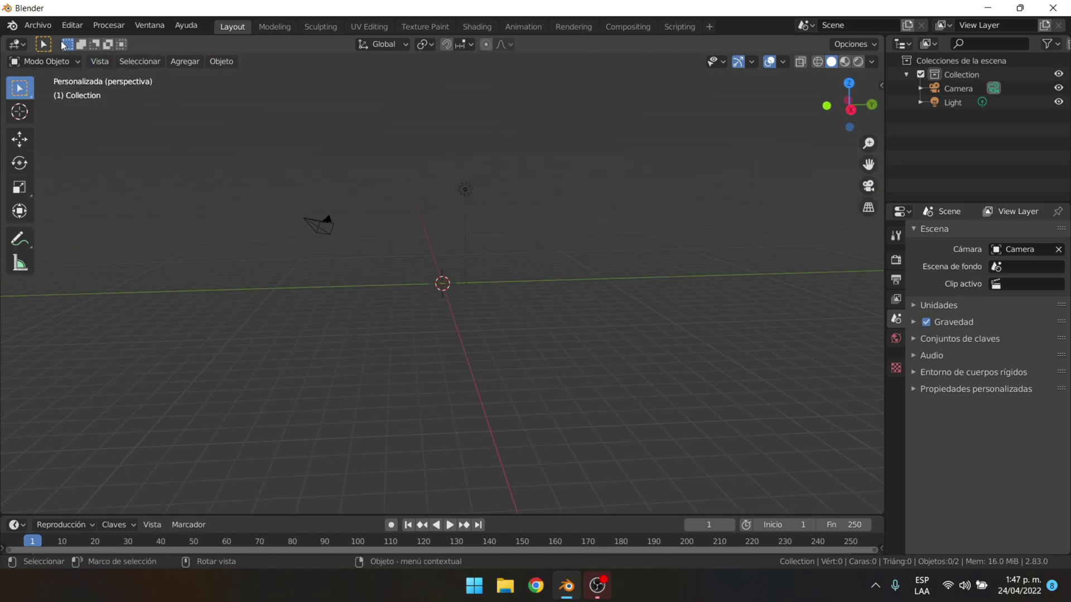
left_click(51, 28)
mouse_move(56, 213)
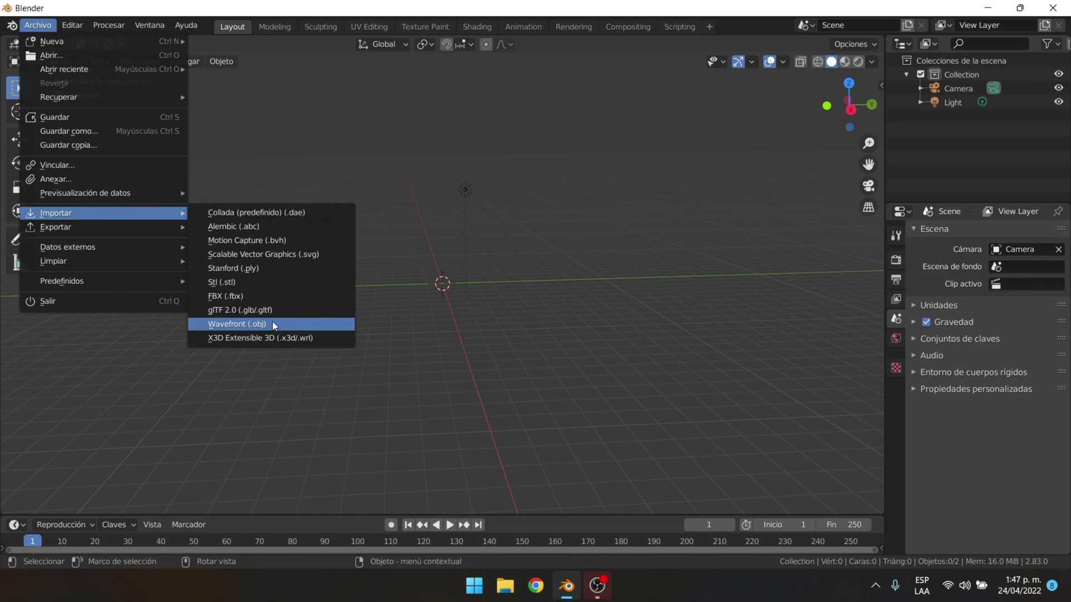
- Import the avatar's OBJ file from Imágenes > Blender as Wavefront (.obj)
left_click(272, 322)
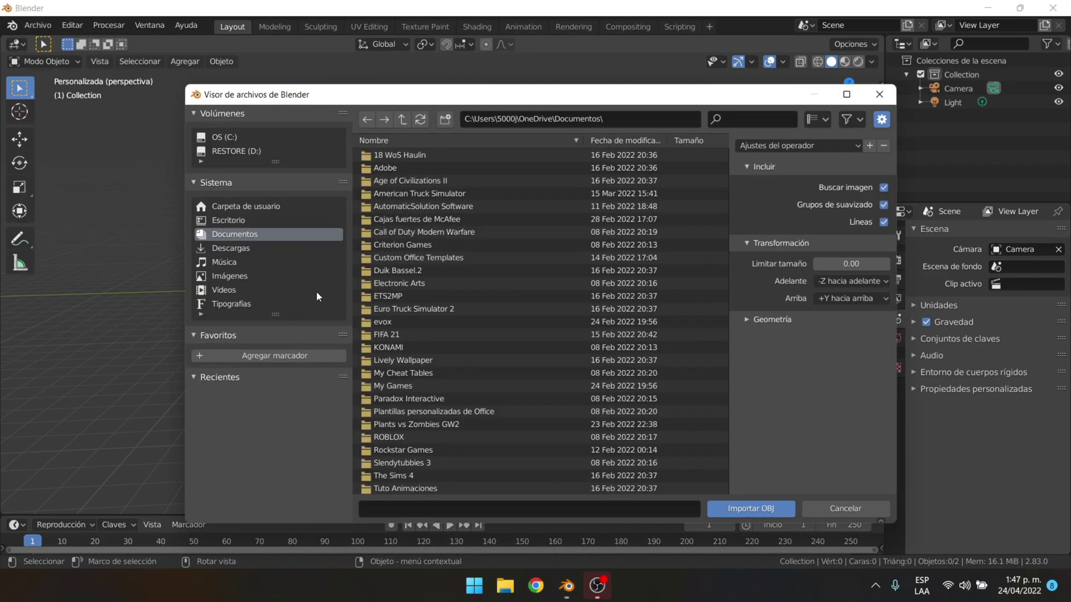
left_click(249, 279)
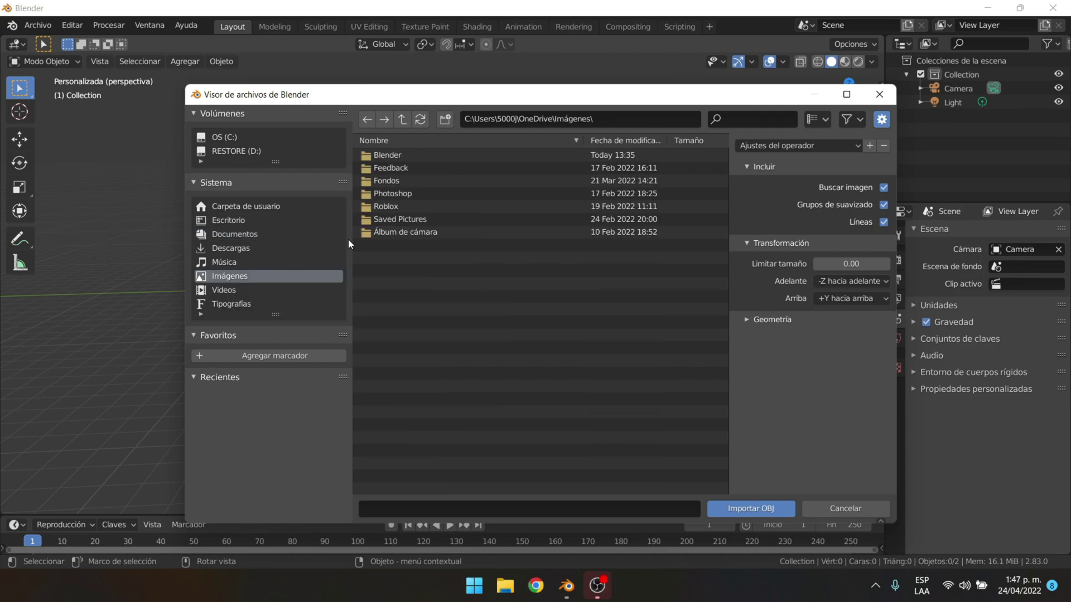
left_click(386, 154)
left_click(400, 167)
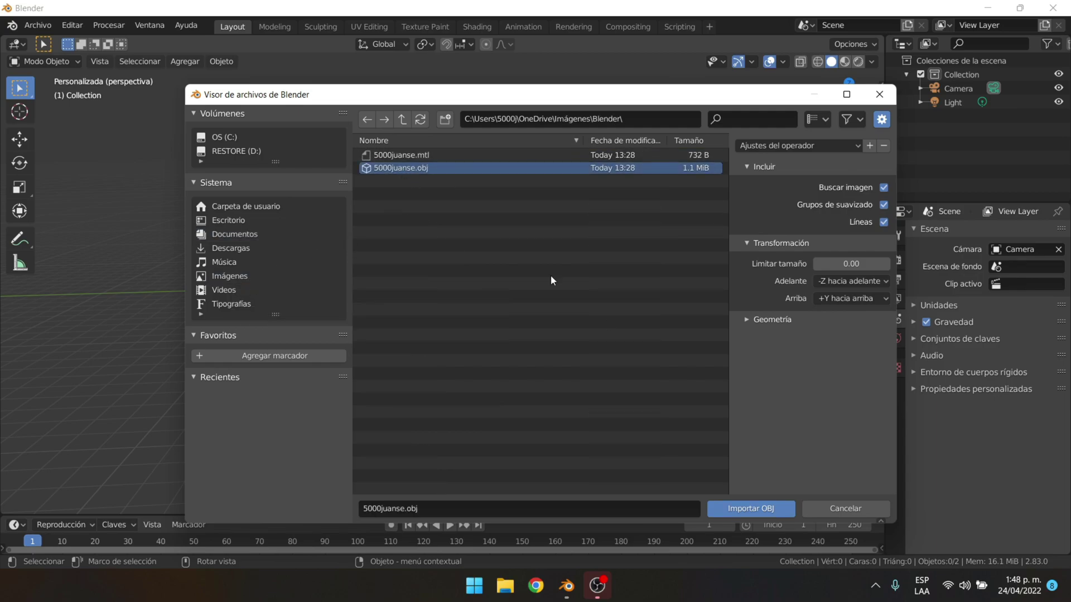
left_click(745, 509)
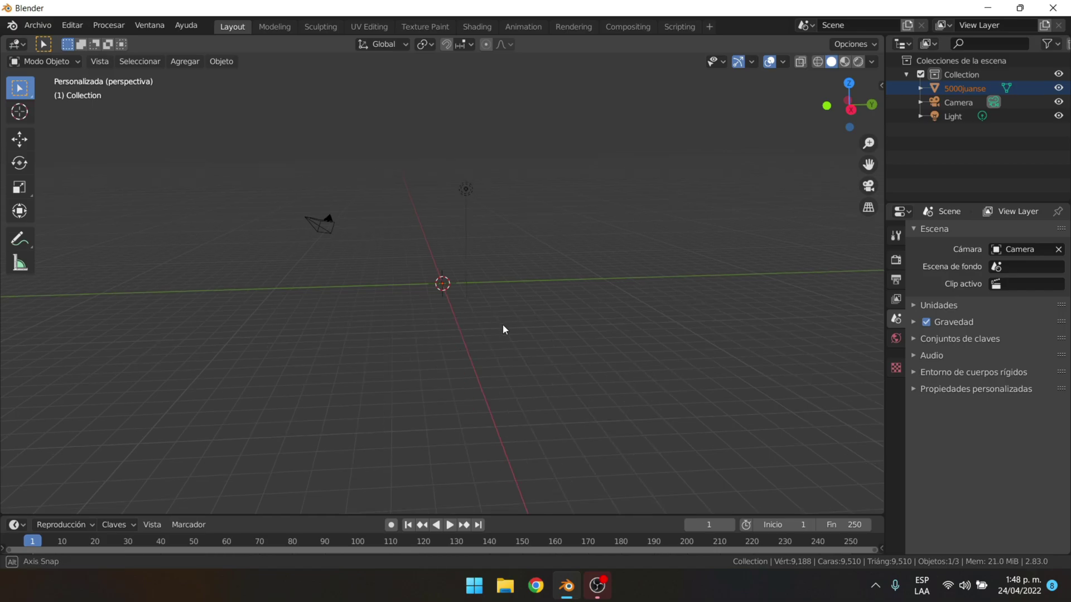
- Test-move the imported character along X, then undo the move
middle_click_drag(503, 329, 324, 342)
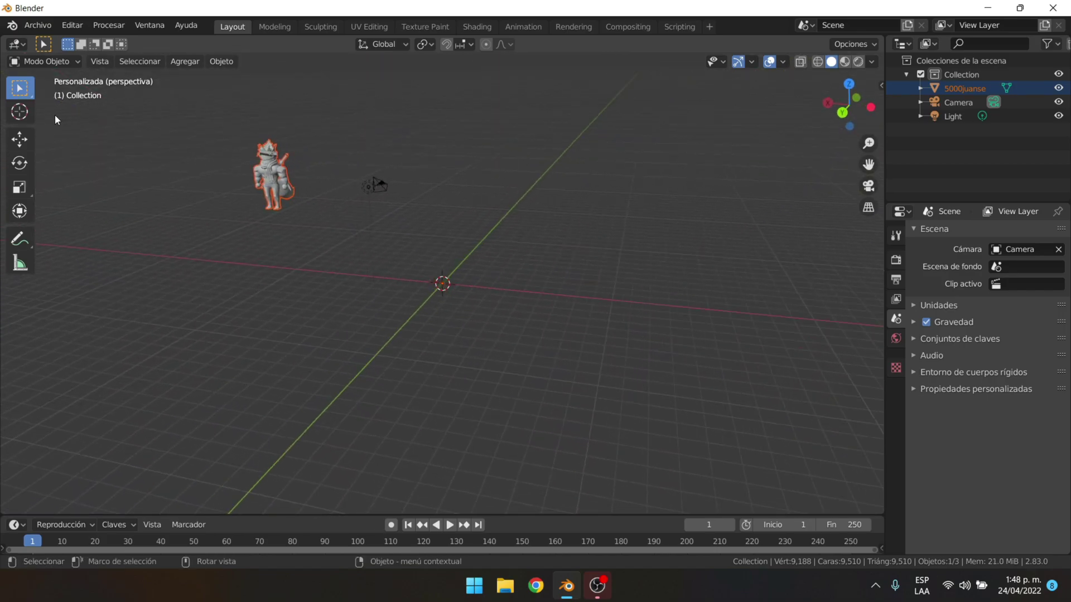
left_click(20, 139)
mouse_move(402, 277)
left_mouse_down()
mouse_move(647, 323)
mouse_move(678, 308)
left_mouse_up()
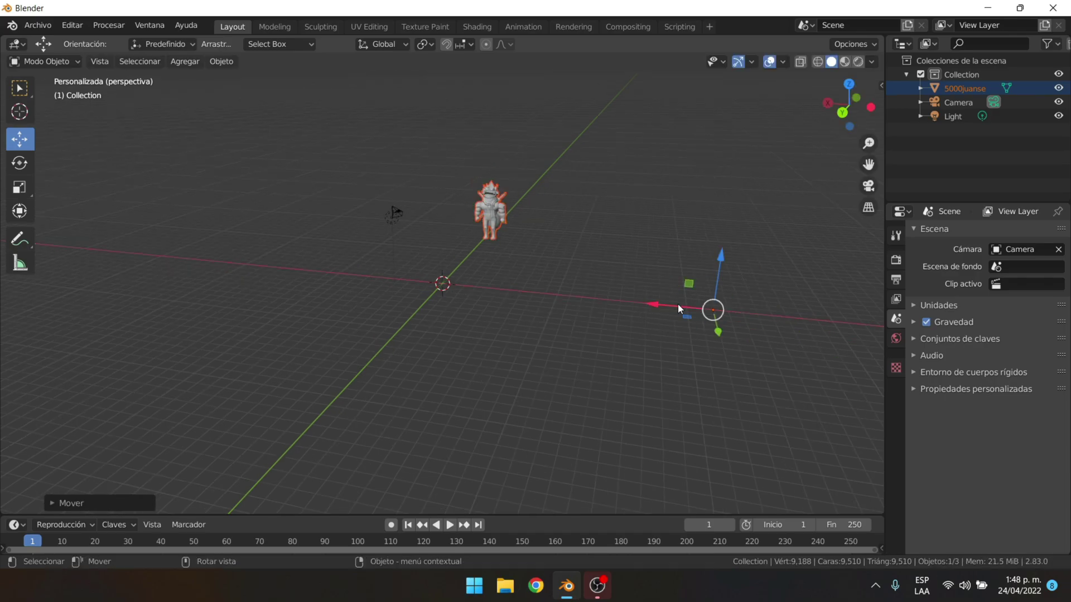
key("ctrl+z")
scroll(452, 223, "up", 5)
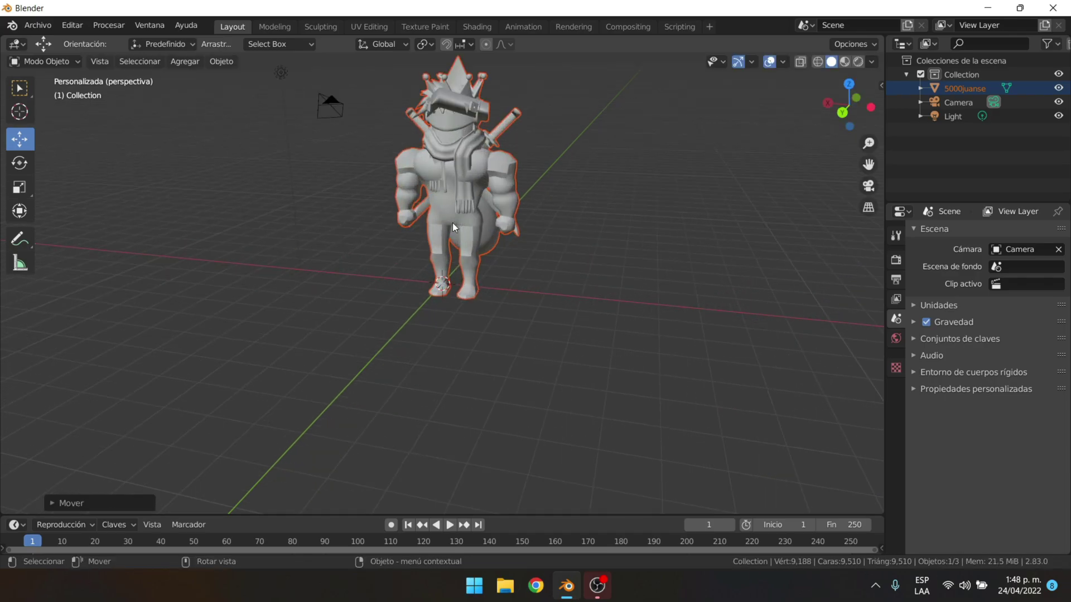
left_click(248, 139)
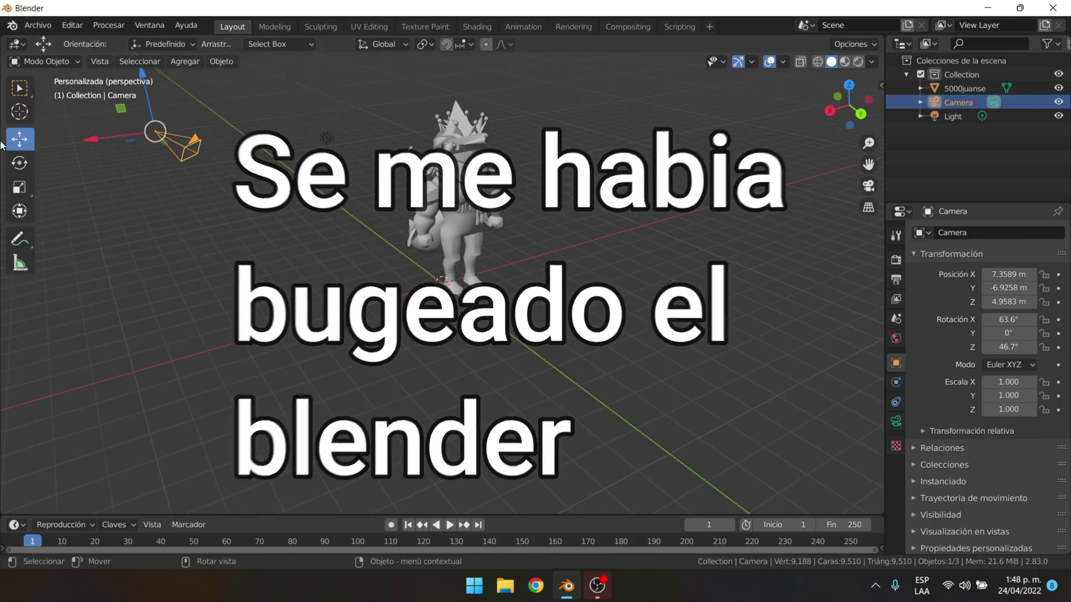
- Turn the camera toward the avatar and move it along Y and X in front of it
left_click(20, 163)
left_click_drag(142, 154, 192, 110)
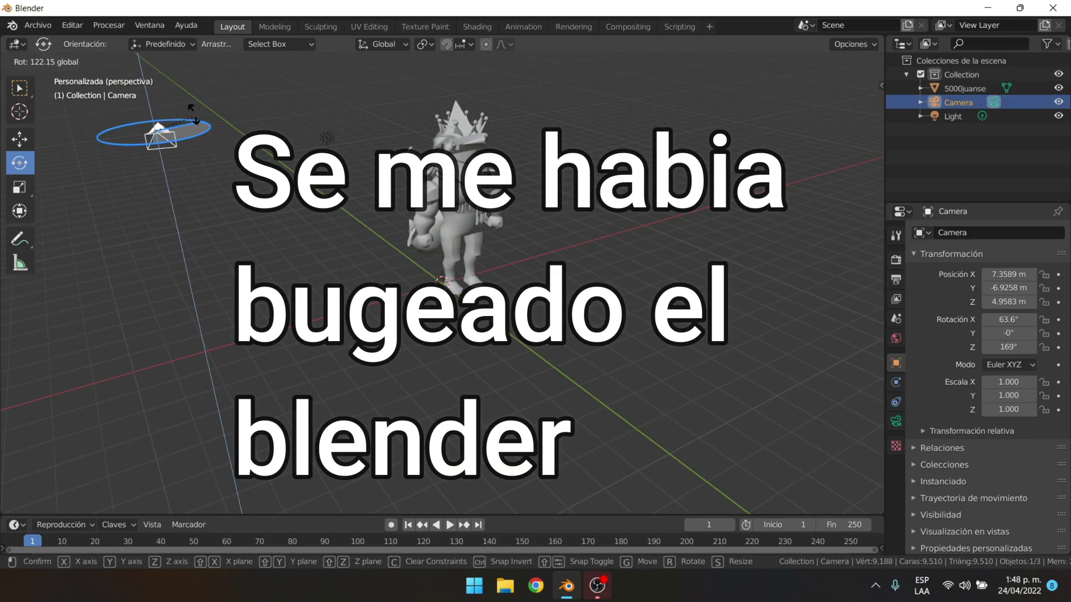
left_click(19, 139)
middle_click_drag(150, 142, 264, 208)
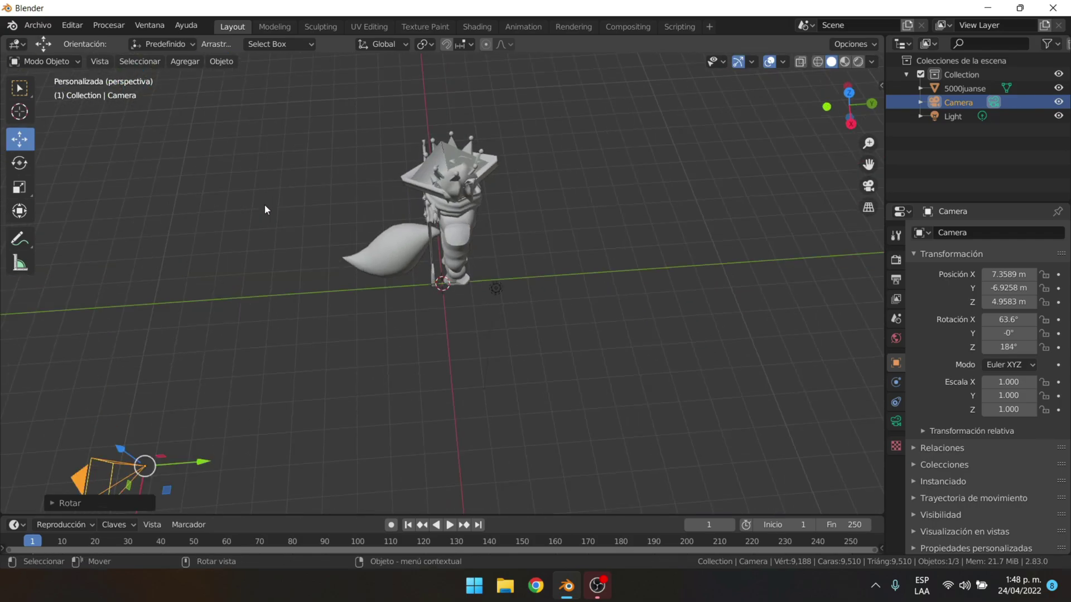
scroll(263, 208, "down", 3)
left_click_drag(363, 371, 809, 358)
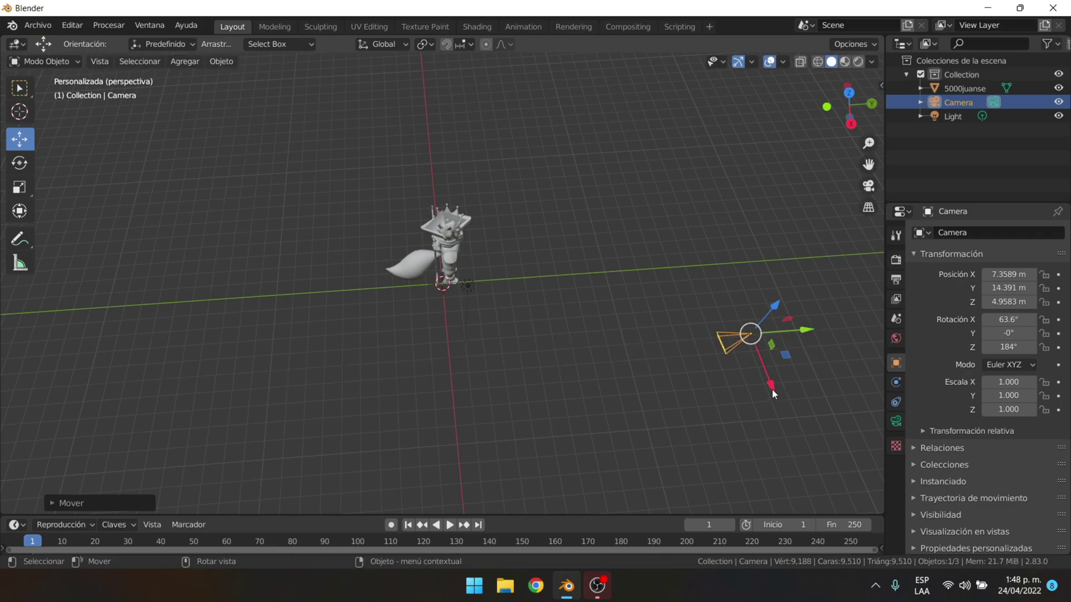
left_click_drag(772, 390, 729, 299)
mouse_move(655, 340)
middle_mouse_down()
mouse_move(538, 279)
mouse_move(489, 414)
middle_mouse_up()
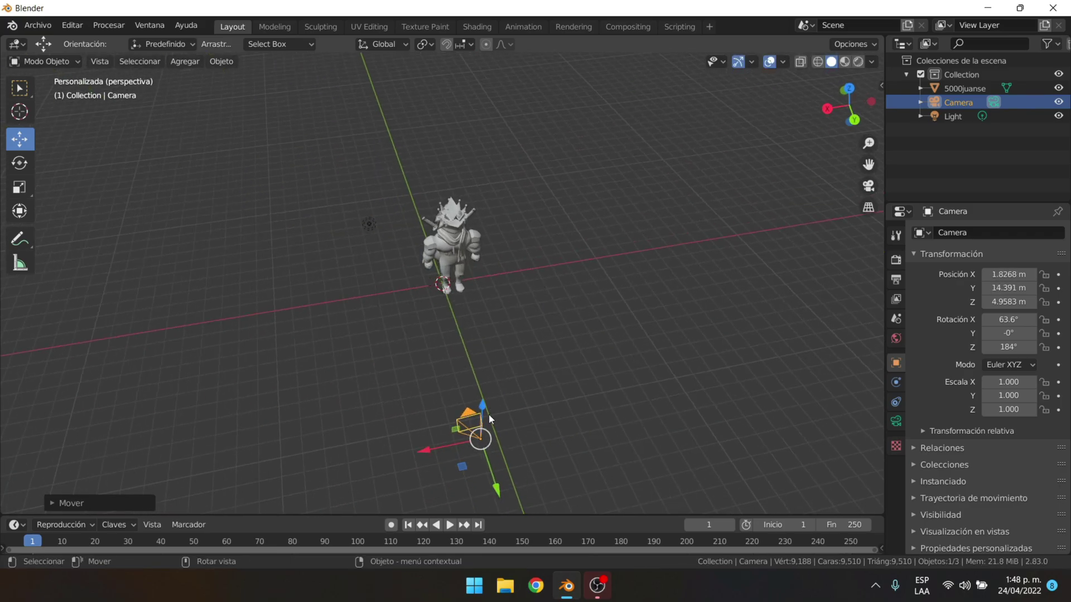
mouse_move(432, 453)
left_mouse_down()
mouse_move(460, 438)
mouse_move(534, 478)
mouse_move(521, 493)
left_mouse_up()
- Tilt the camera up to 85.5° on X, checking the framing through camera view
left_click(20, 167)
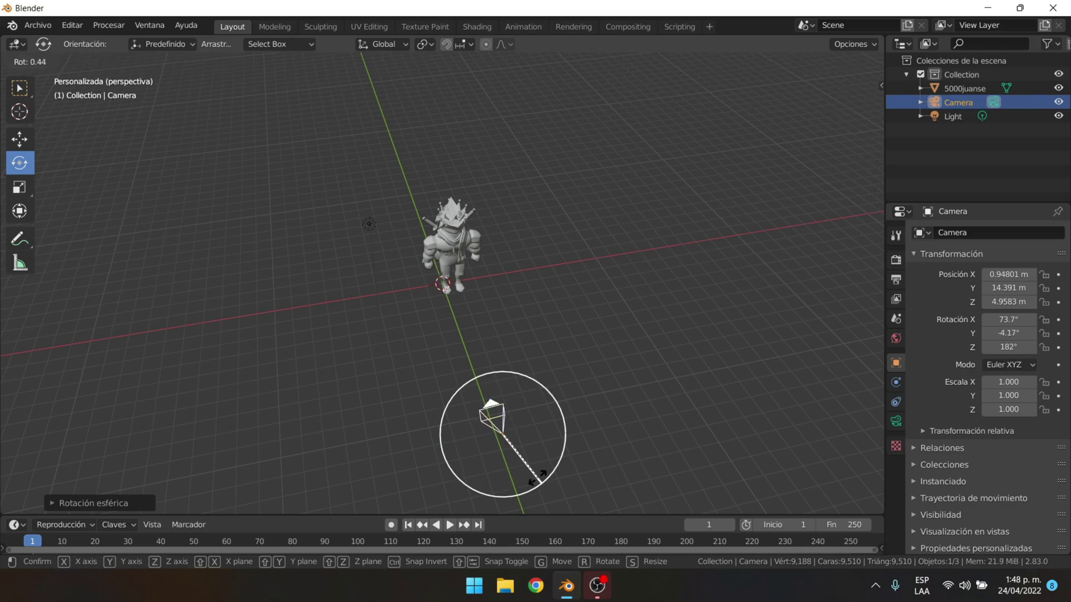
left_click(874, 188)
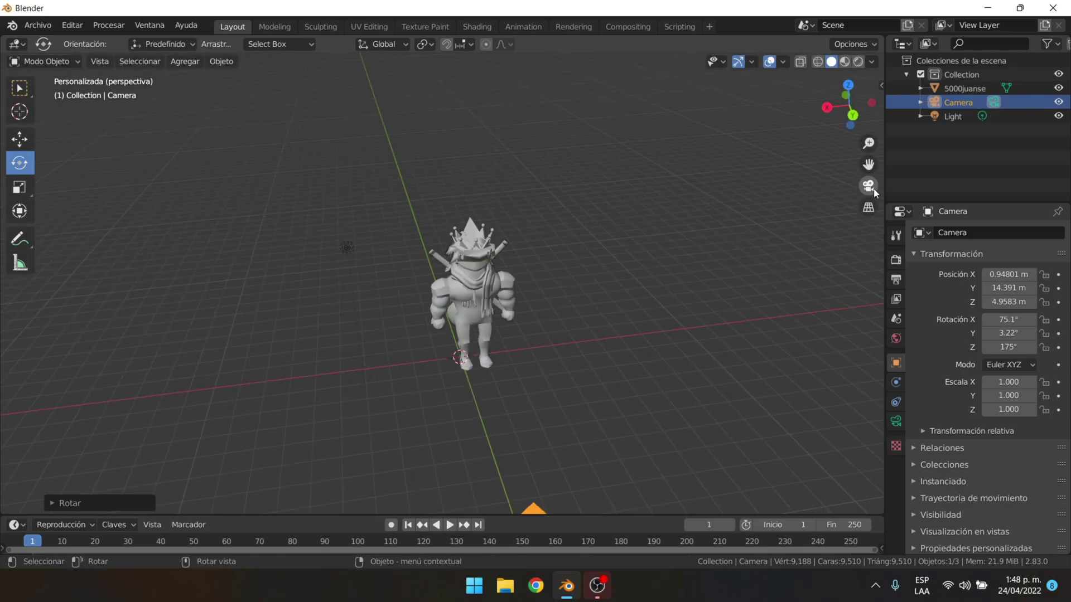
left_click_drag(517, 420, 518, 434)
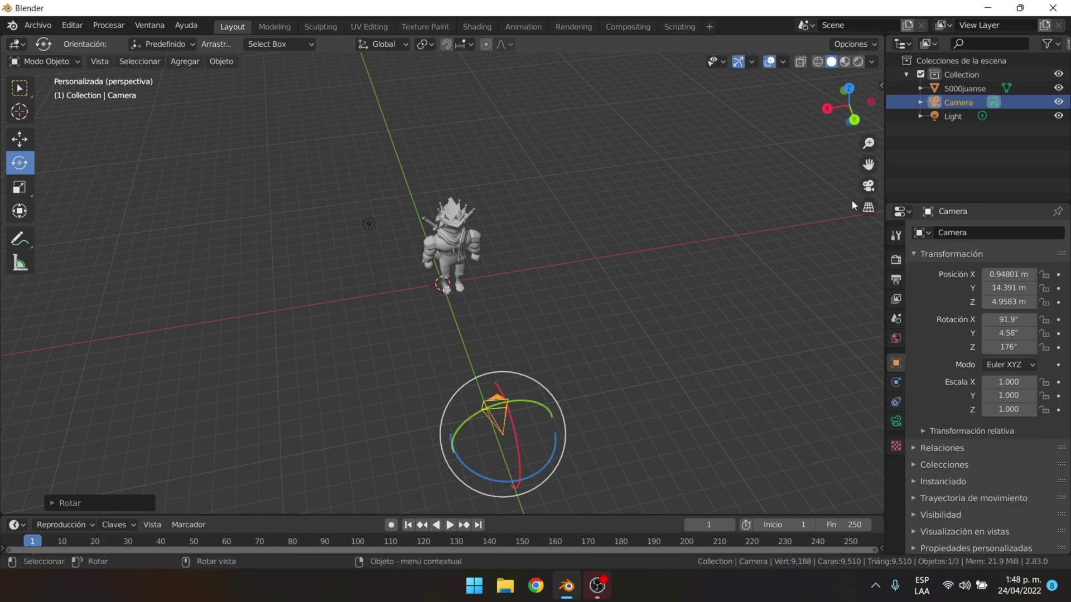
left_click(868, 187)
left_click(868, 188)
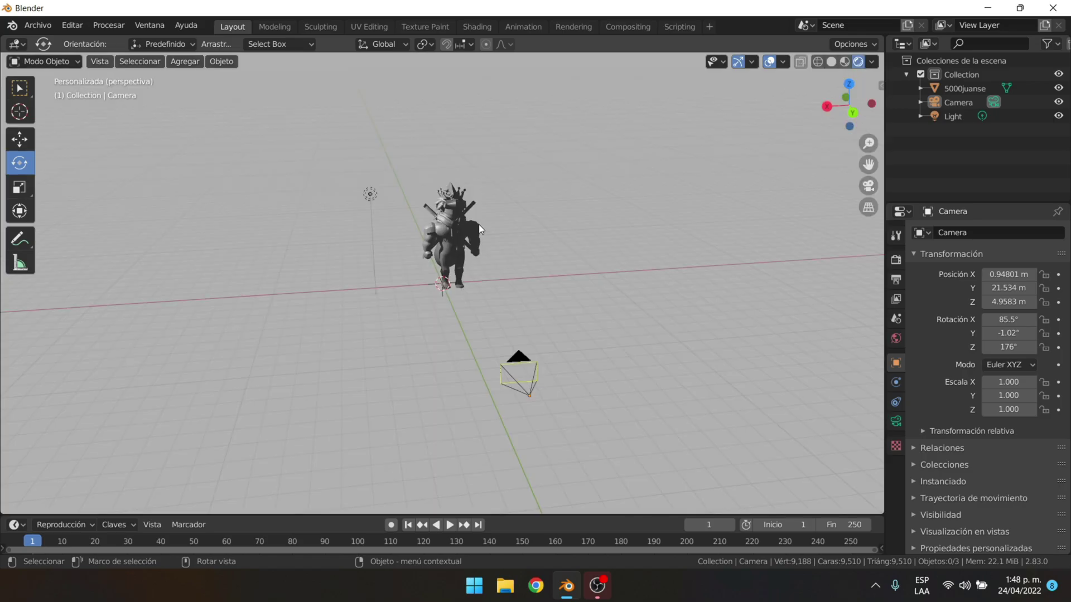
- Switch the viewport to Rendered shading to show the avatar's coloured textures
left_click(858, 61)
mouse_move(453, 195)
middle_mouse_down()
mouse_move(618, 223)
mouse_move(336, 225)
middle_mouse_up()
scroll(431, 207, "up", 3)
scroll(489, 145, "up", 3)
- Move the light along X and Y around the character
mouse_move(488, 145)
middle_mouse_down()
mouse_move(454, 193)
mouse_move(398, 200)
middle_mouse_up()
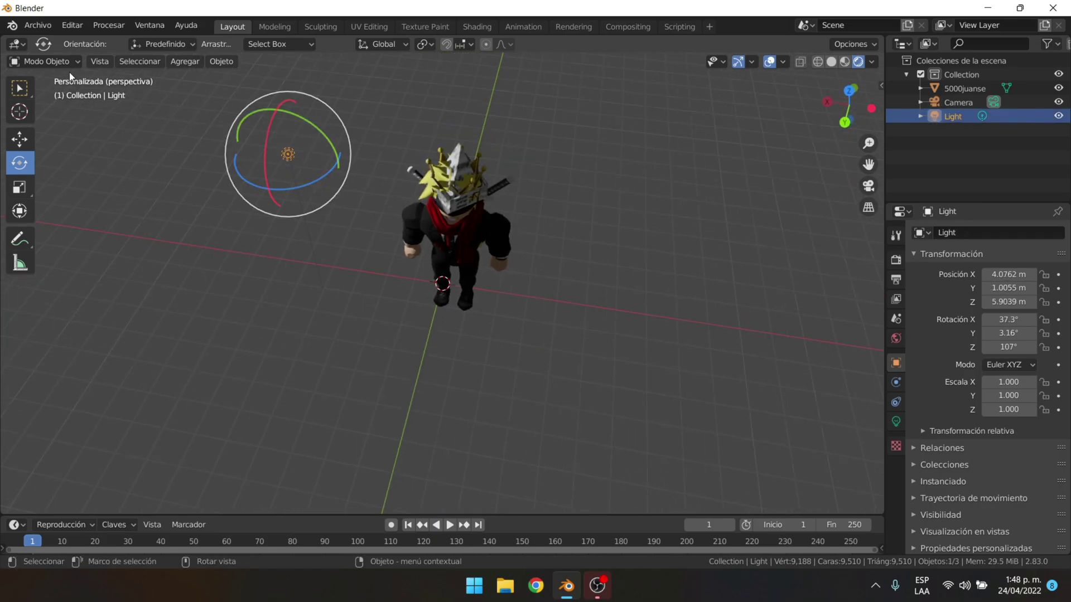
left_click(24, 140)
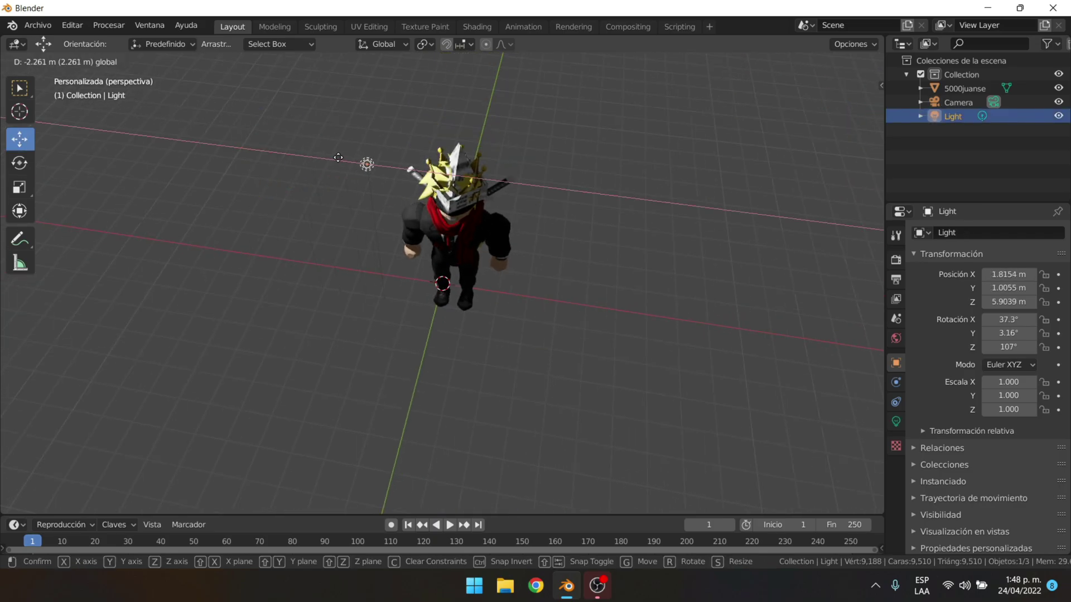
left_click_drag(244, 158, 335, 160)
middle_click_drag(334, 160, 374, 151)
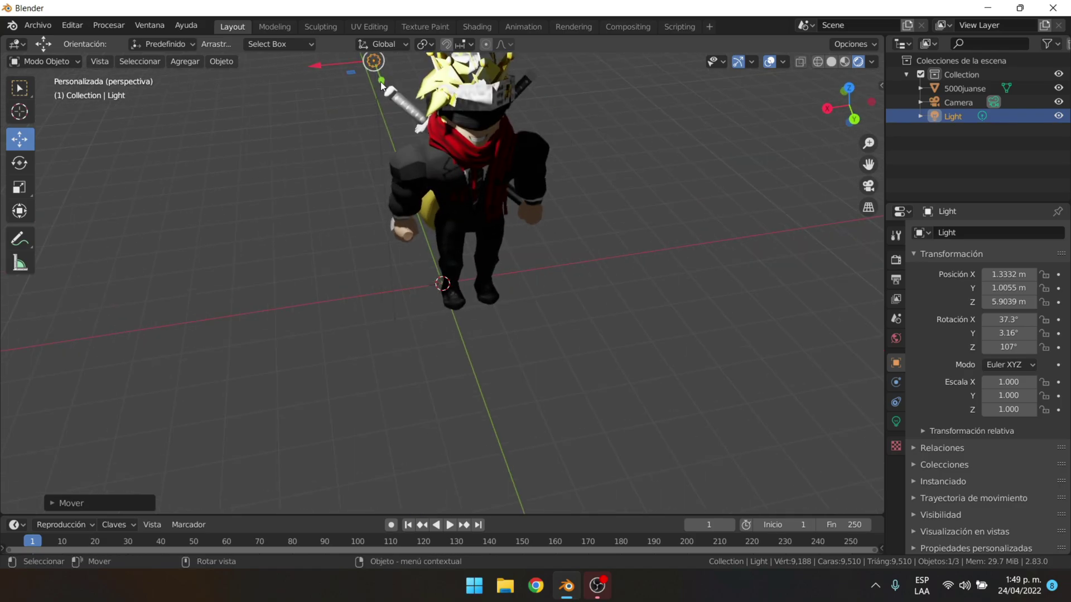
left_click_drag(381, 81, 403, 136)
scroll(865, 251, "down", 3)
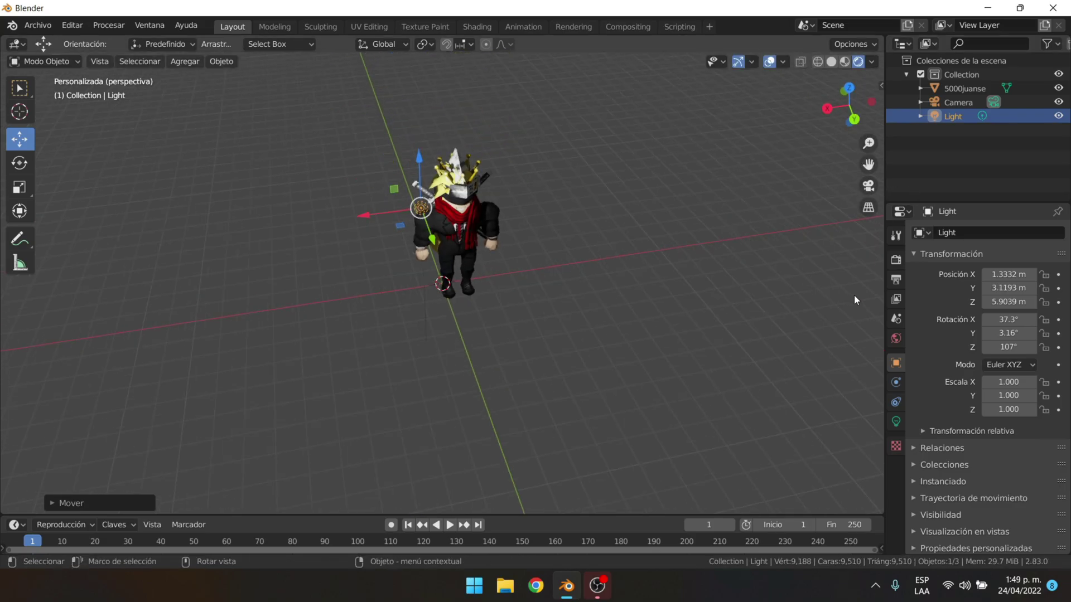
- Open Render Properties and look through the Rendimiento, Pelo and indirect lighting panels
left_click(896, 259)
middle_click_drag(826, 335, 738, 330)
scroll(954, 386, "down", 1)
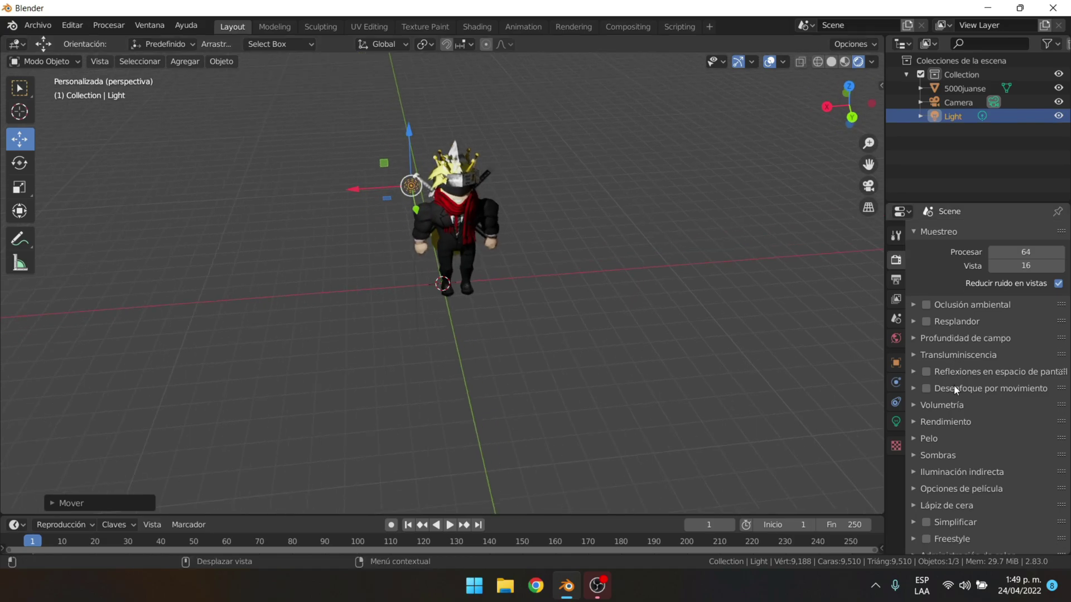
scroll(962, 413, "down", 1)
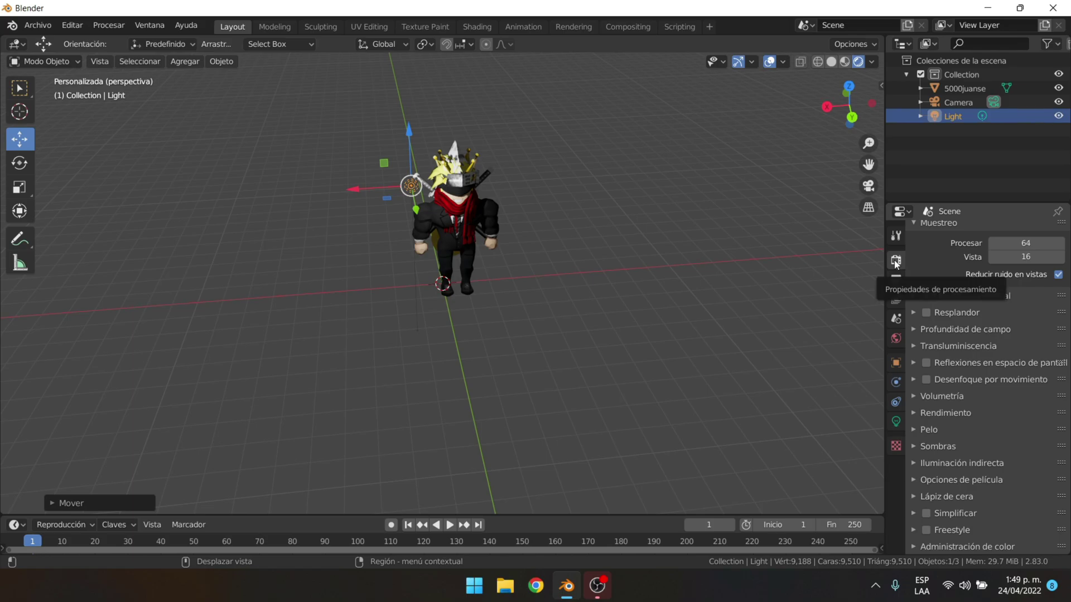
left_click(915, 412)
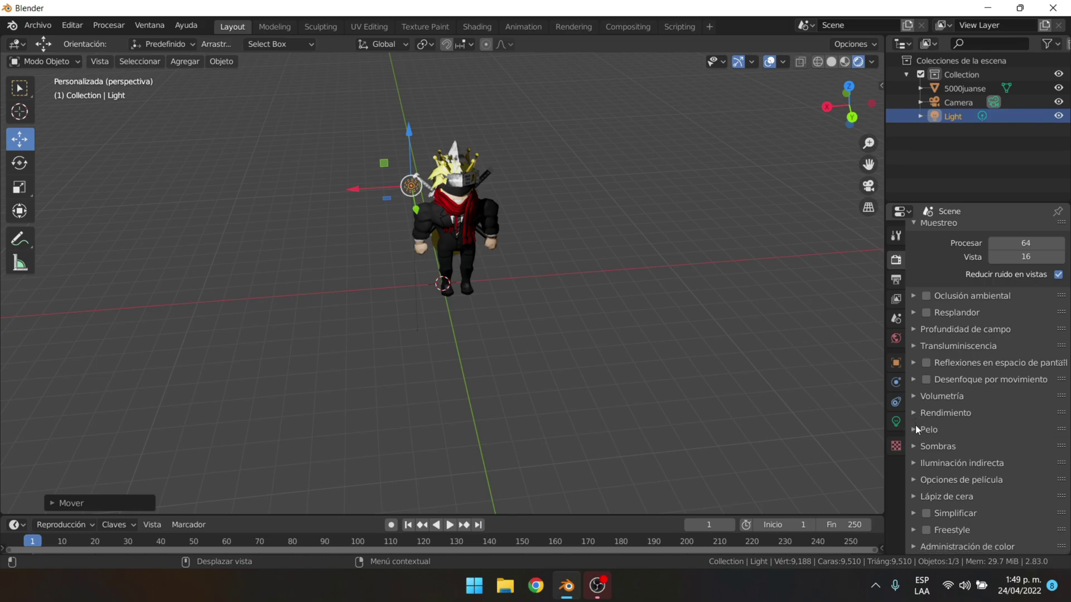
left_click(916, 427)
left_click(913, 443)
left_click(912, 462)
- Check Transparentar in Opciones de película so the background renders transparent
left_click(914, 480)
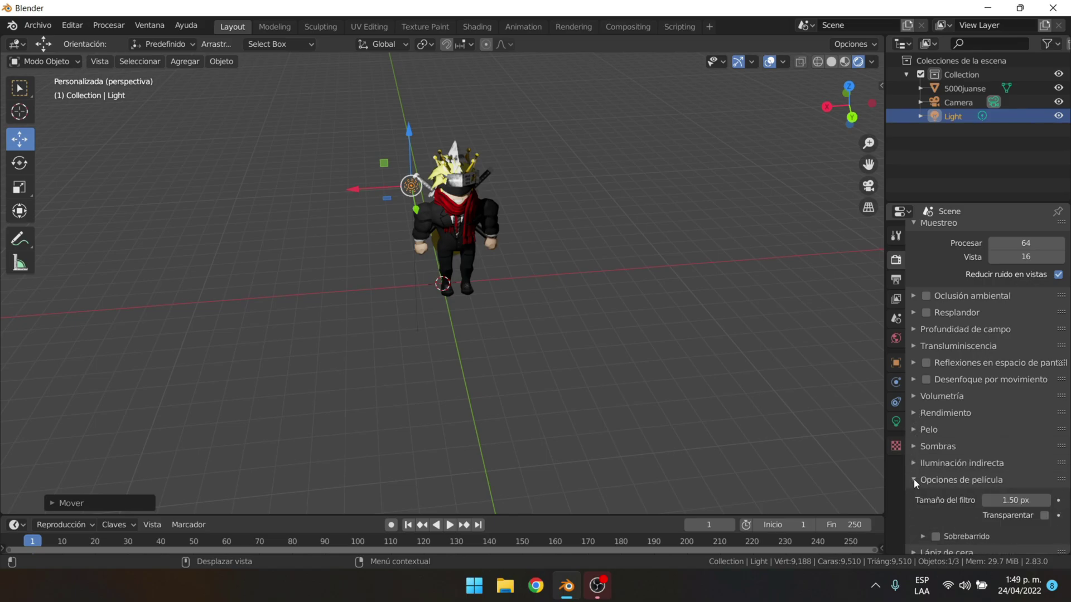
scroll(925, 489, "down", 1)
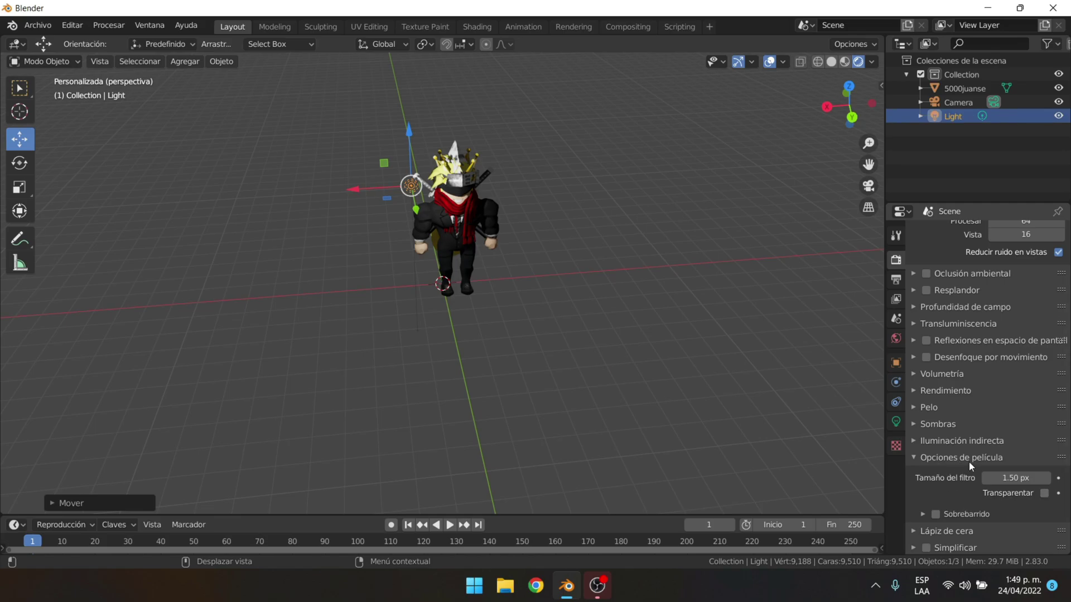
left_click(1044, 493)
middle_click_drag(619, 274, 598, 266)
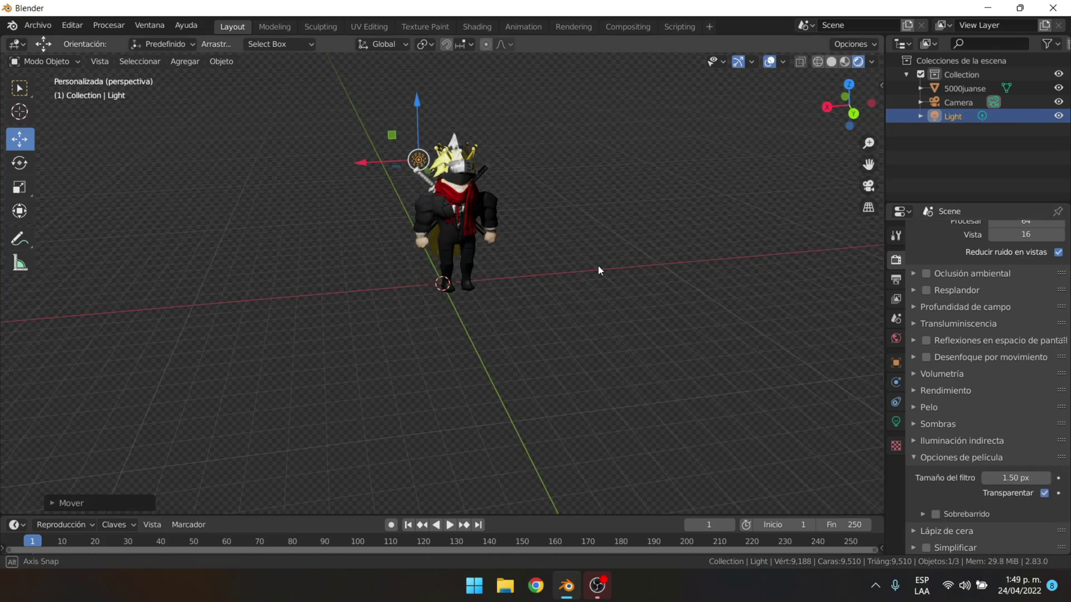
scroll(614, 260, "down", 4)
- Select the camera and preview the shot through the camera view
left_click(948, 102)
scroll(870, 187, "up", 1)
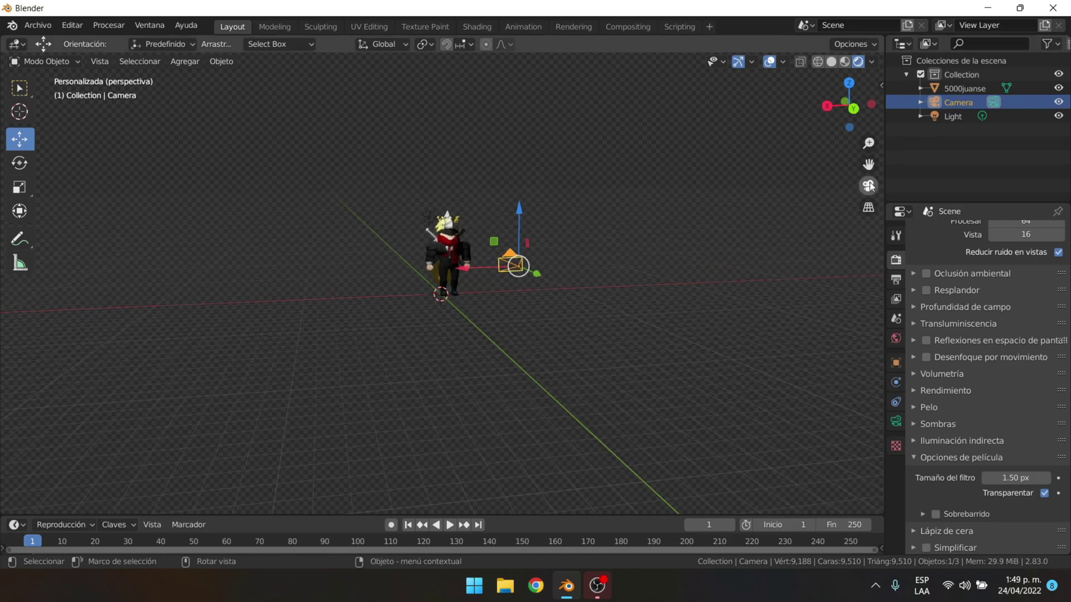
left_click(868, 186)
scroll(473, 286, "up", 3)
scroll(472, 285, "up", 1)
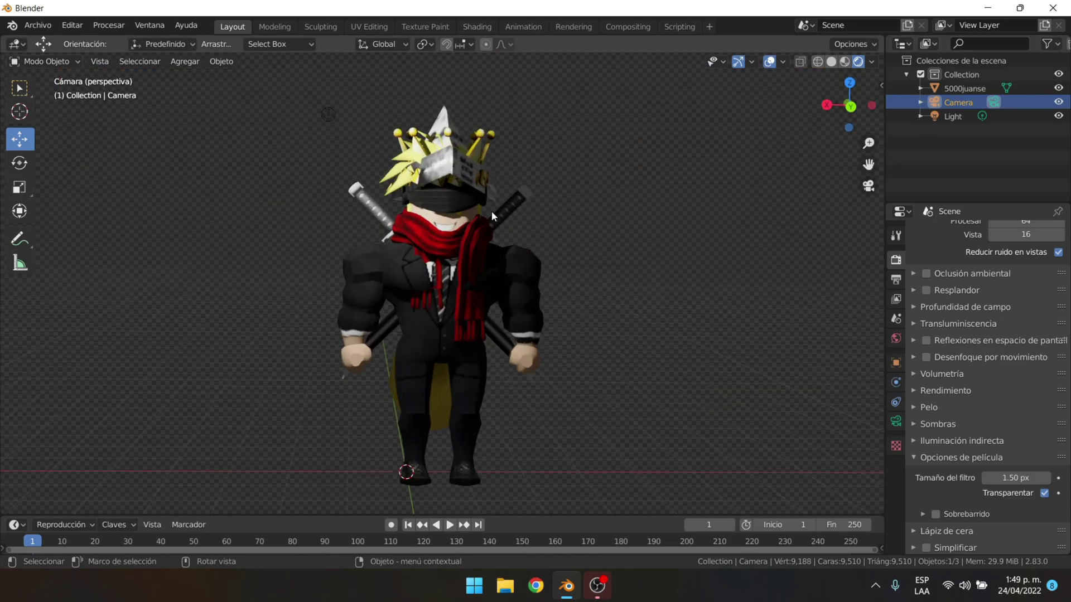
left_click(868, 186)
scroll(948, 306, "up", 2)
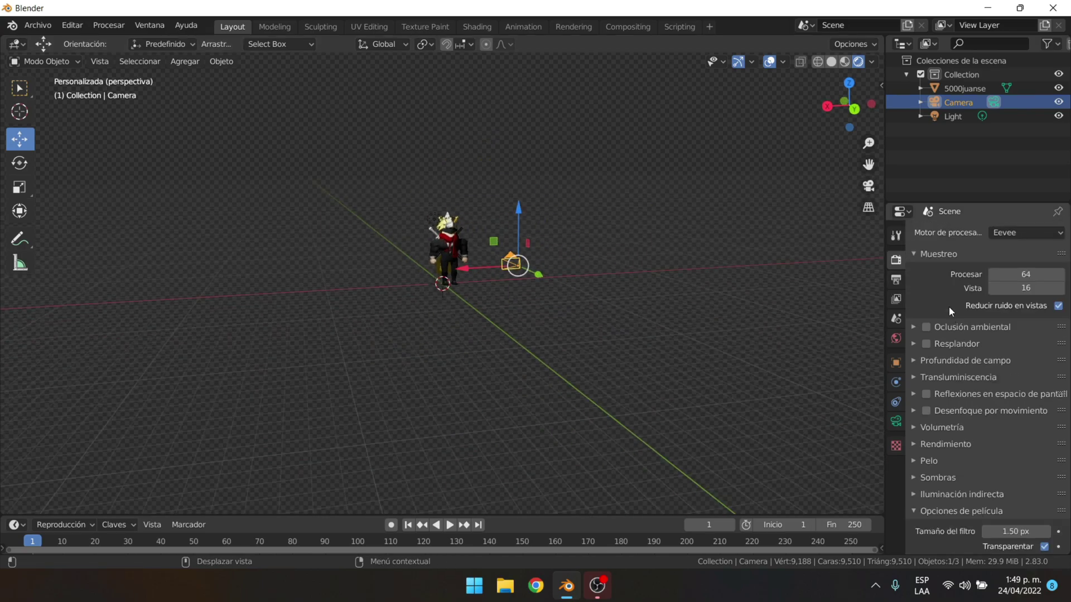
- Enable ambient occlusion, bloom and motion blur for Eevee, then look through the camera
left_click(918, 255)
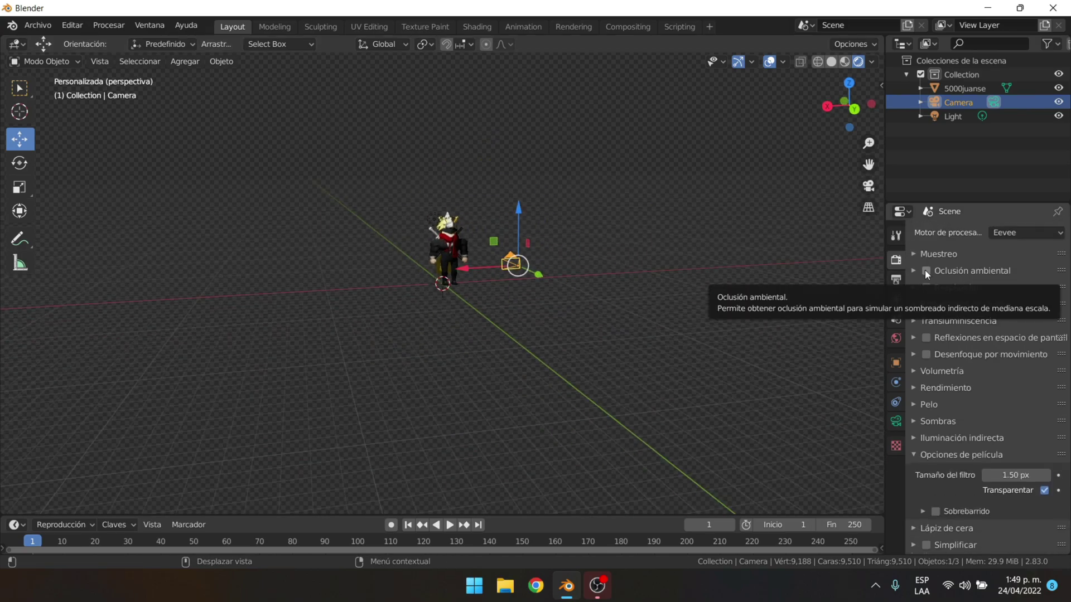
left_click(926, 270)
left_click(926, 288)
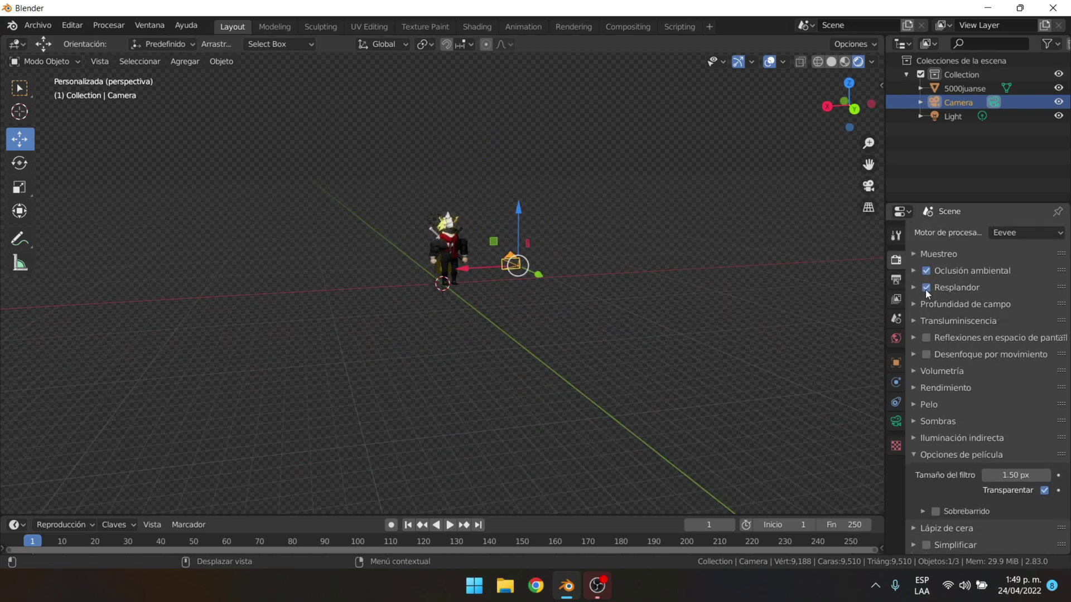
left_click(926, 355)
middle_click_drag(722, 331, 699, 332)
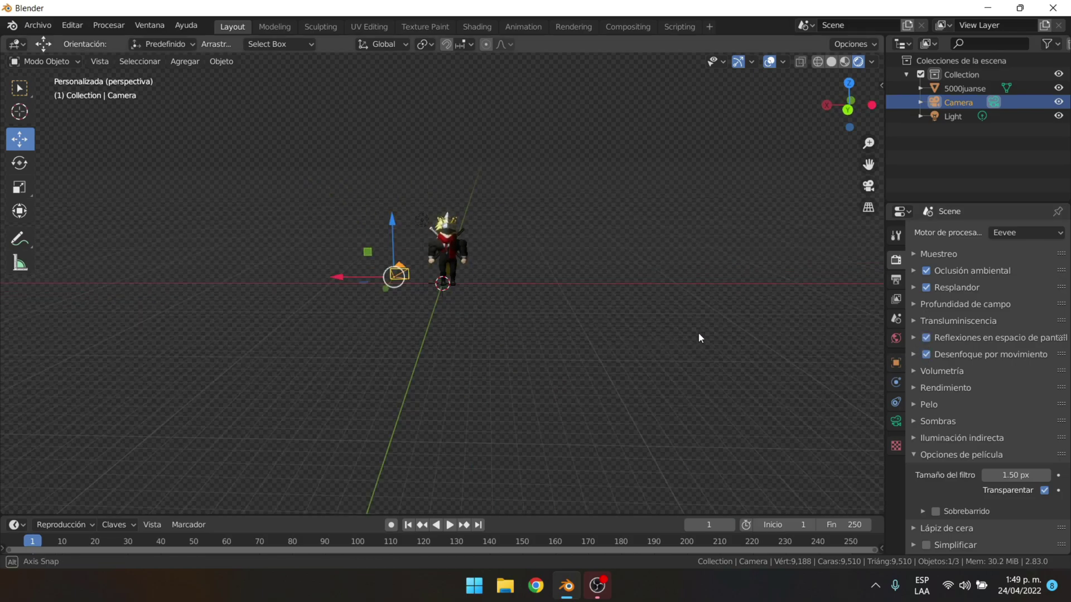
scroll(981, 413, "down", 2)
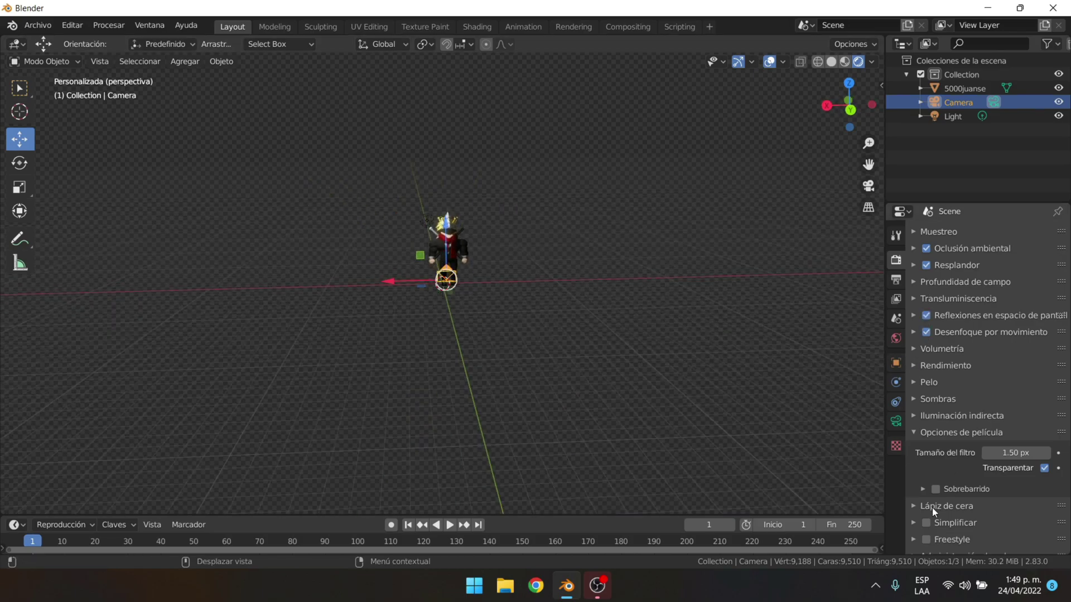
left_click(919, 432)
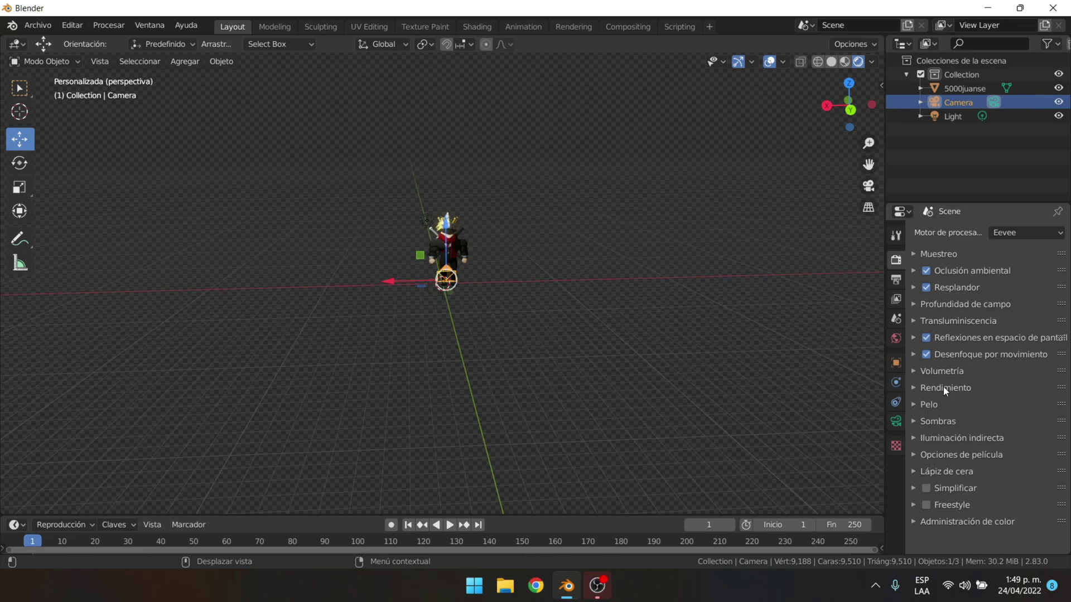
left_click(868, 186)
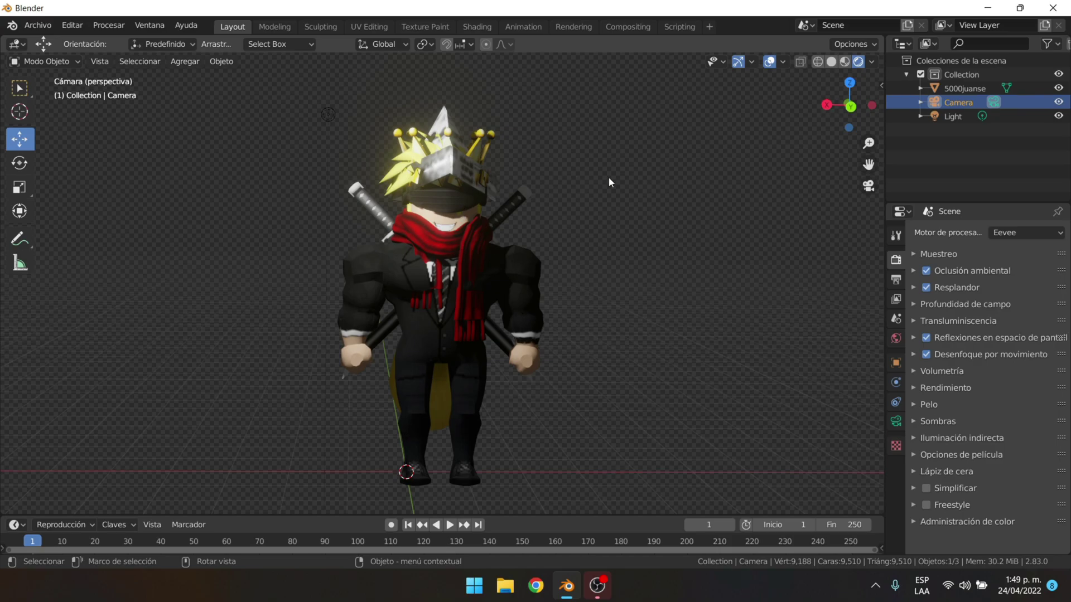
- Render the camera view of the avatar with F12
key("F12")
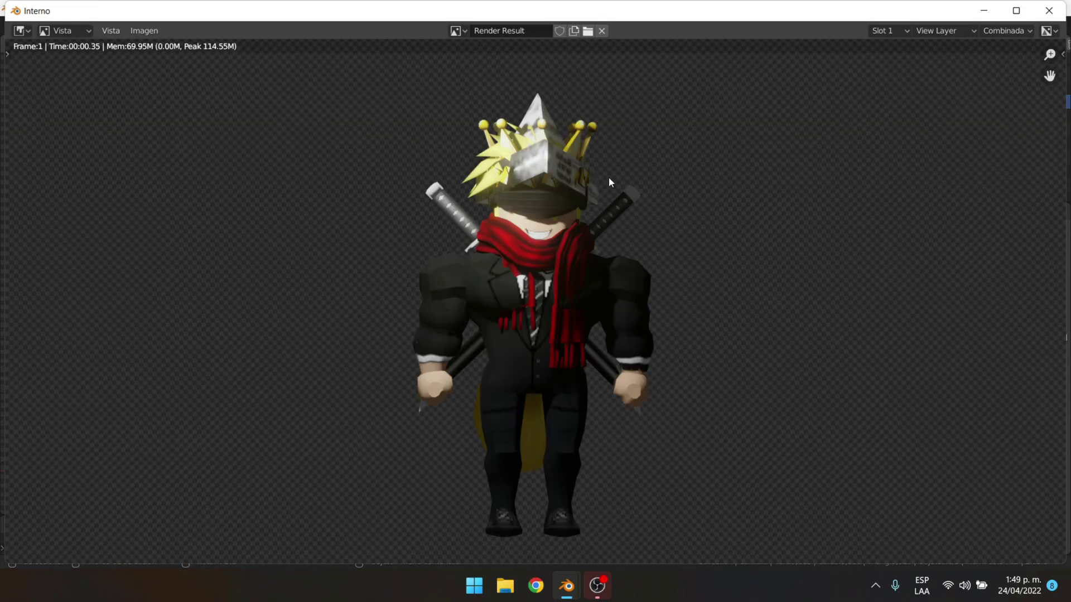
scroll(559, 263, "up", 2)
scroll(536, 250, "down", 5)
scroll(519, 265, "up", 1)
scroll(409, 225, "up", 1)
- Save the render as a PNG in the Imágenes > Blender folder
left_click(144, 30)
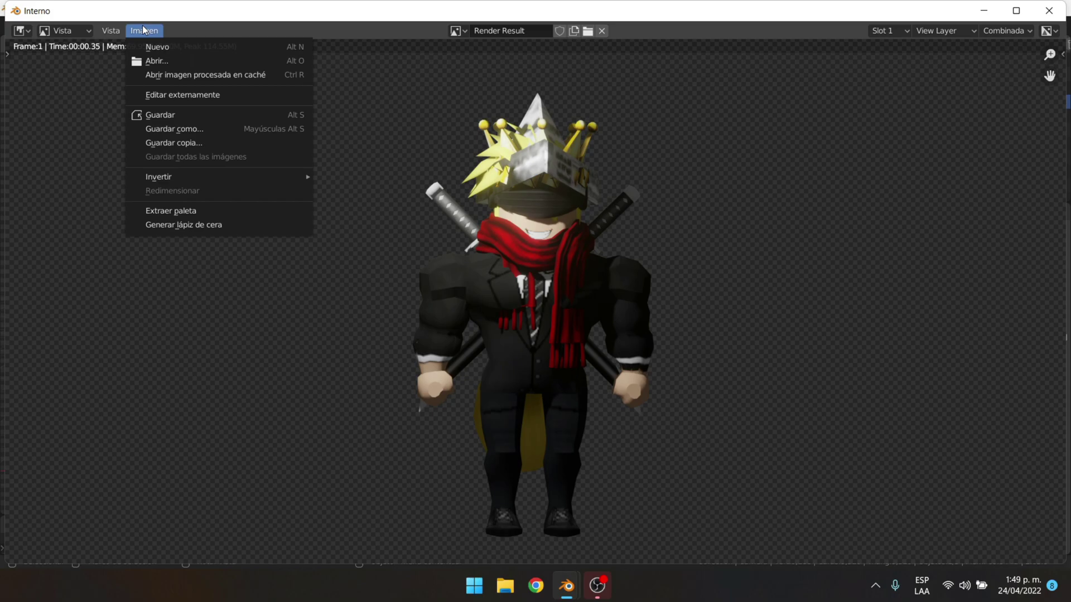
left_click(162, 112)
left_click(231, 263)
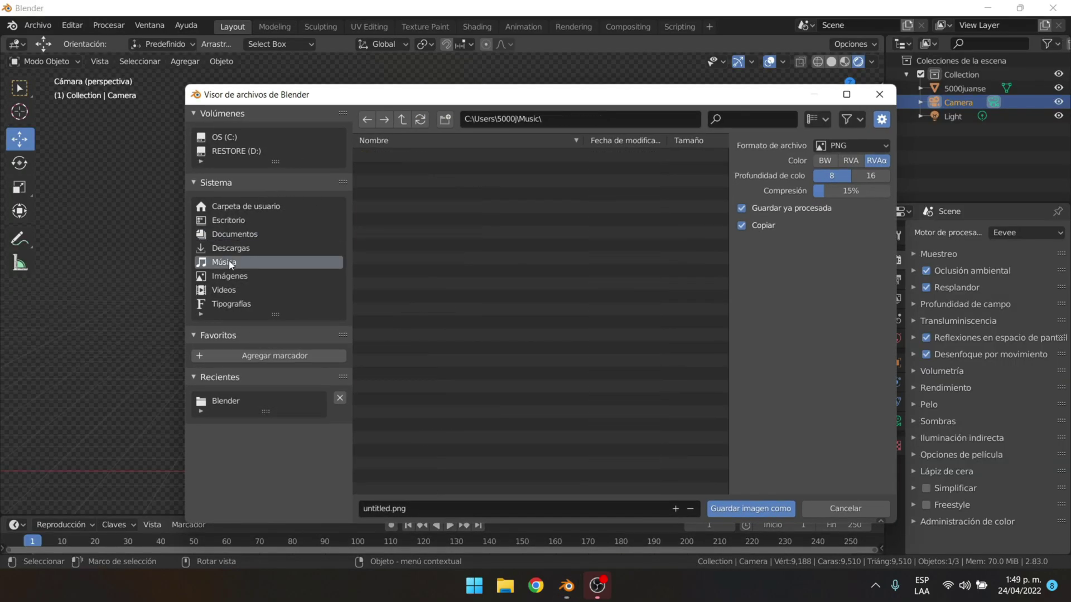
scroll(228, 268, "up", 1, "ctrl")
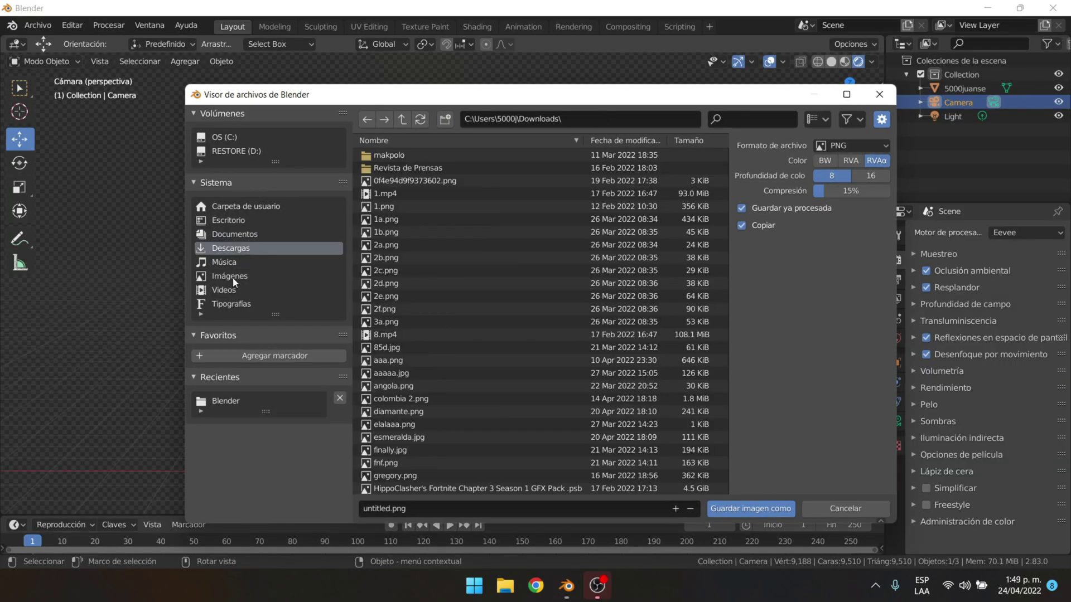
left_click(233, 278)
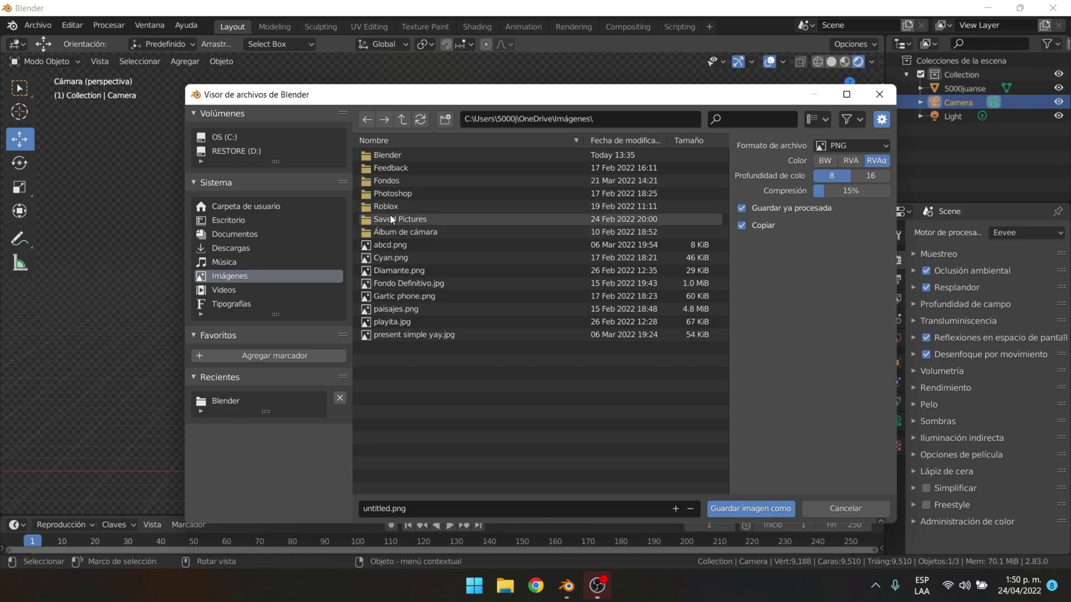
double_click(387, 155)
left_click(732, 511)
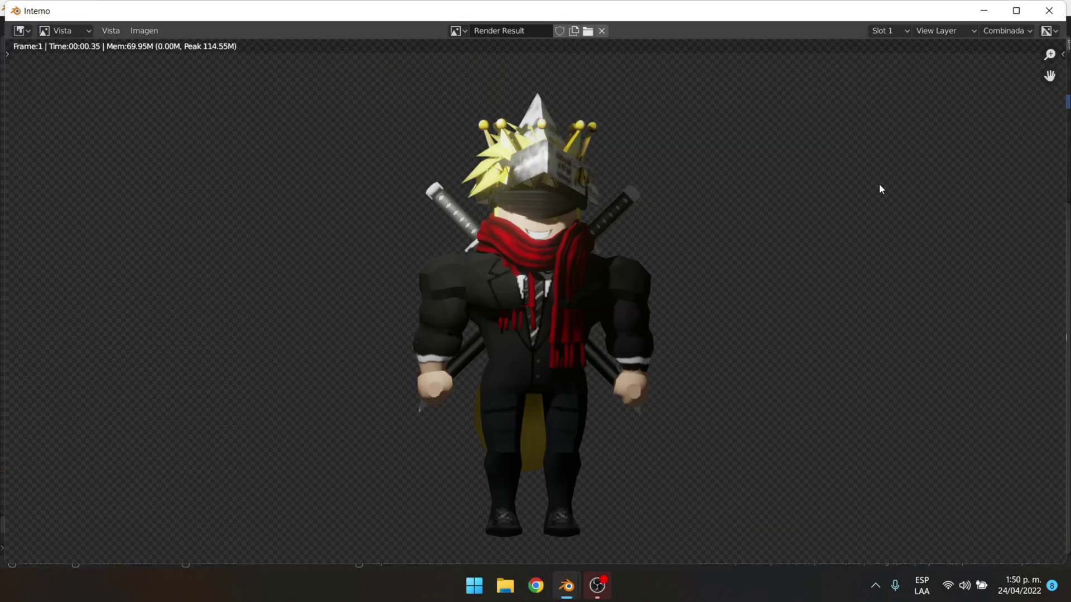
- Close the render result window, then zoom out and orbit out of camera view
left_click(1049, 10)
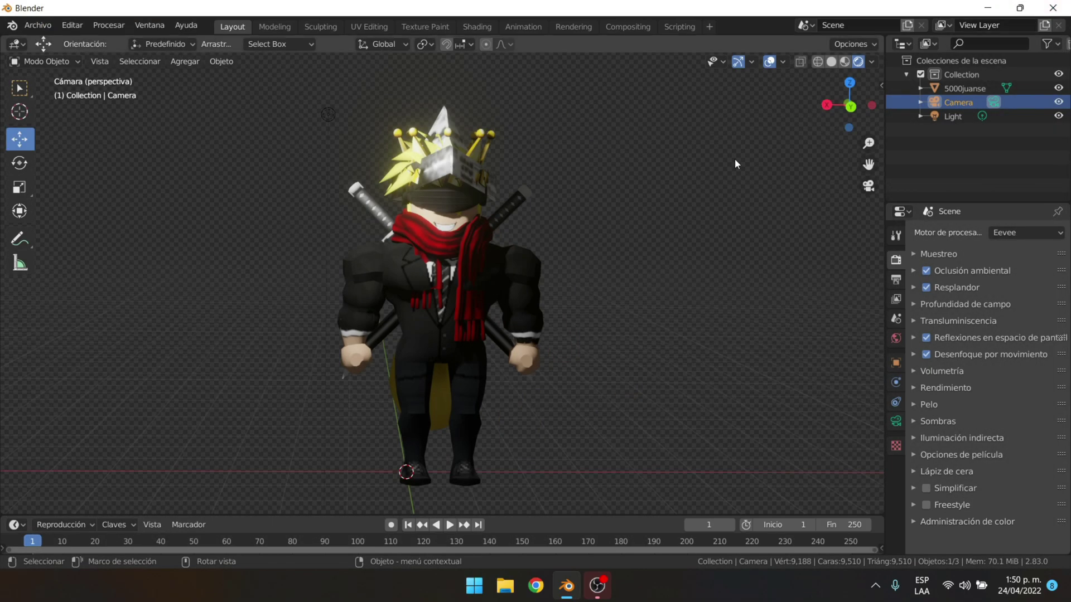
scroll(636, 186, "down", 3)
scroll(636, 187, "down", 2)
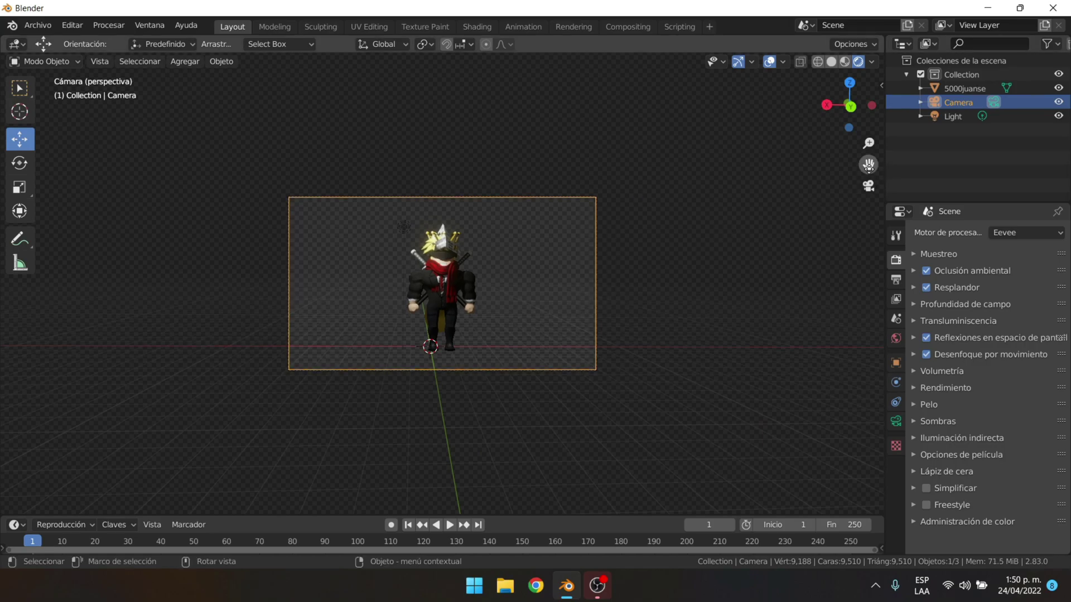
mouse_move(868, 164)
middle_mouse_down()
mouse_move(628, 323)
mouse_move(507, 260)
mouse_move(301, 245)
mouse_move(297, 232)
mouse_move(410, 236)
middle_mouse_up()
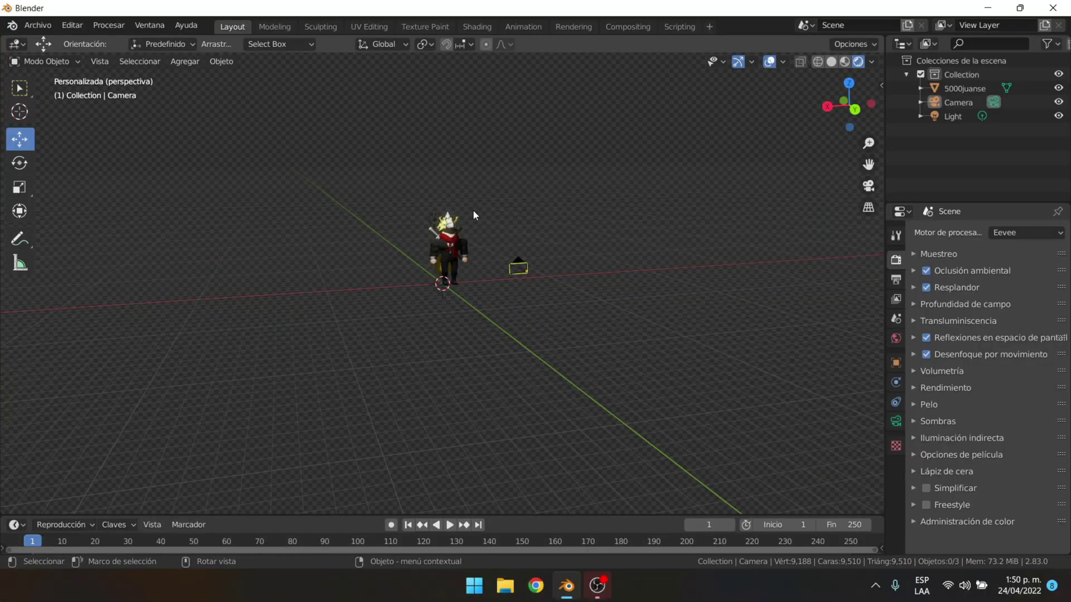
- Zoom back in, orbit around the avatar and select the Light
scroll(475, 229, "up", 2)
scroll(485, 254, "up", 2)
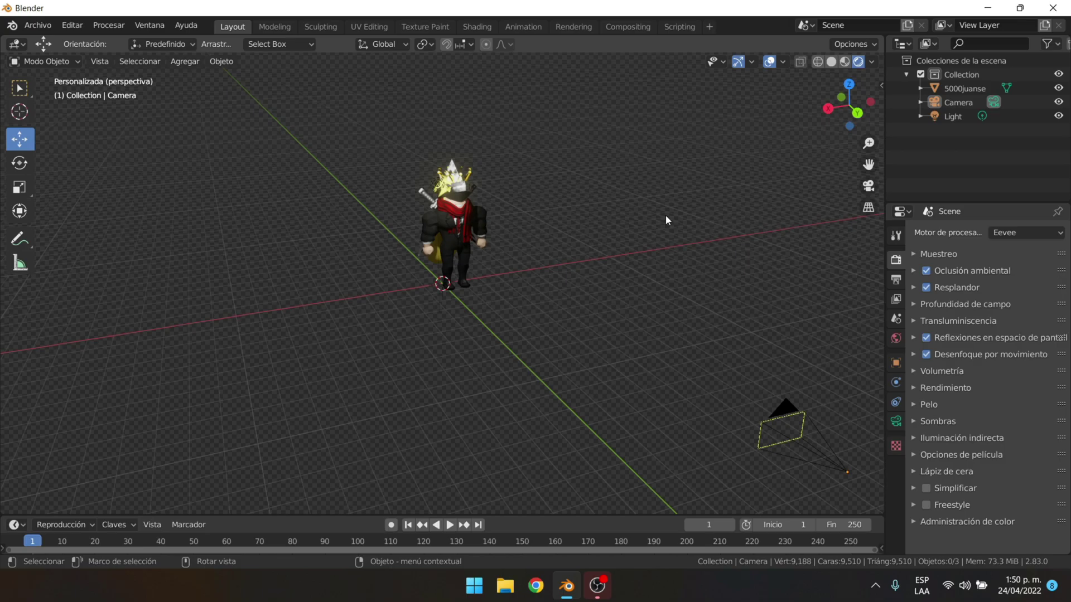
middle_click_drag(549, 216, 447, 208)
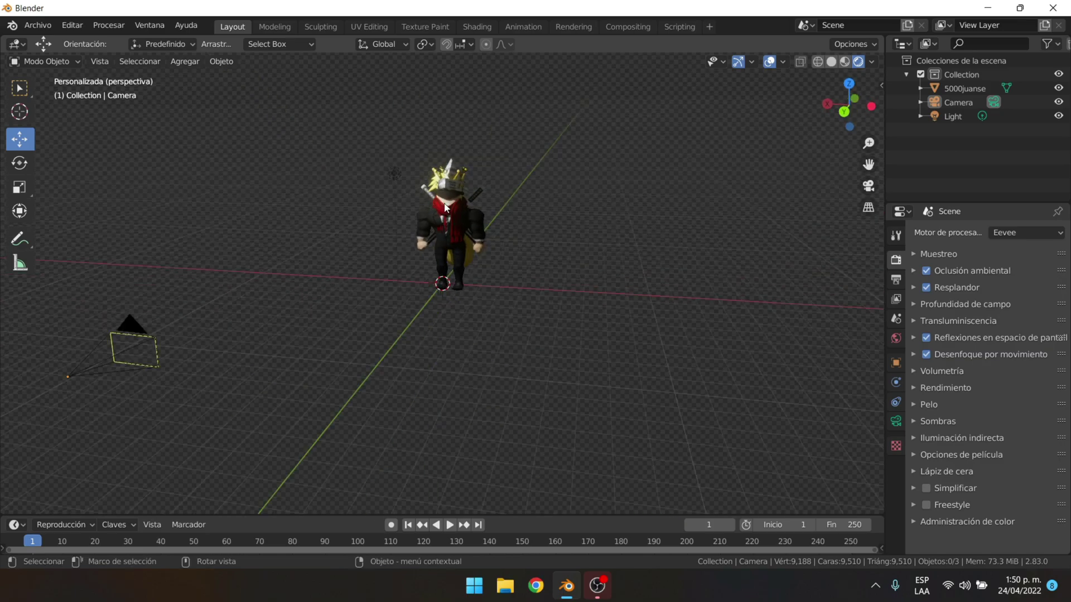
left_click(395, 175)
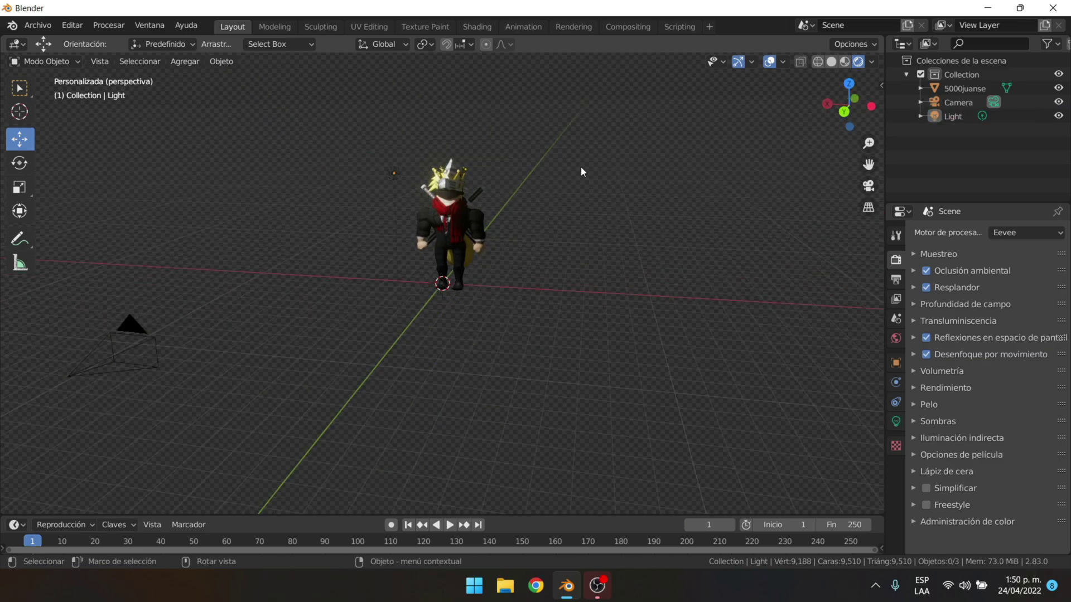